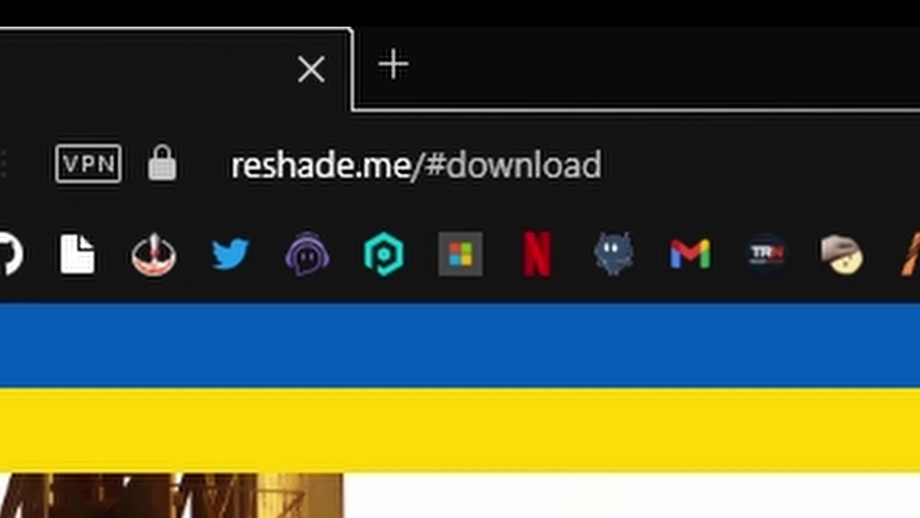
# Step: Download ReShade 5.5.2 from the reshade.me download section and run its installer
pyautogui.moveTo(649, 144); pyautogui.dragTo(297, 189)
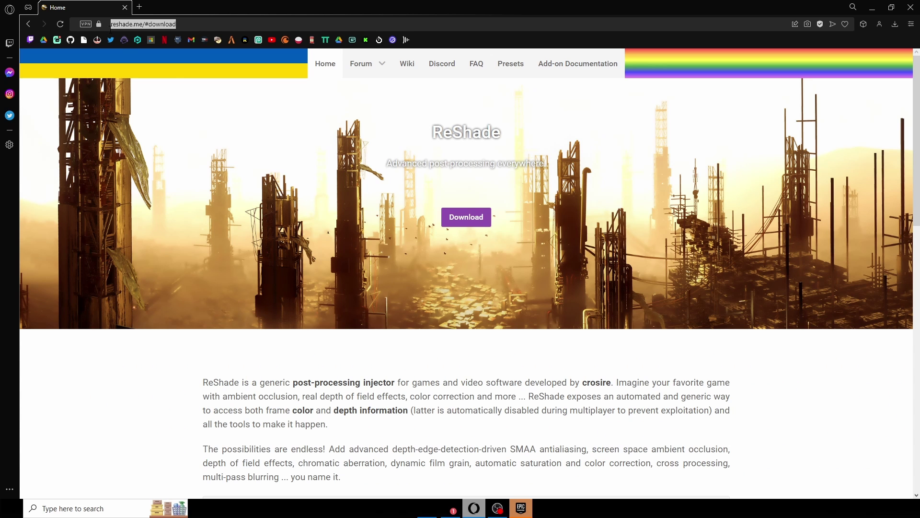
pyautogui.press('Return')
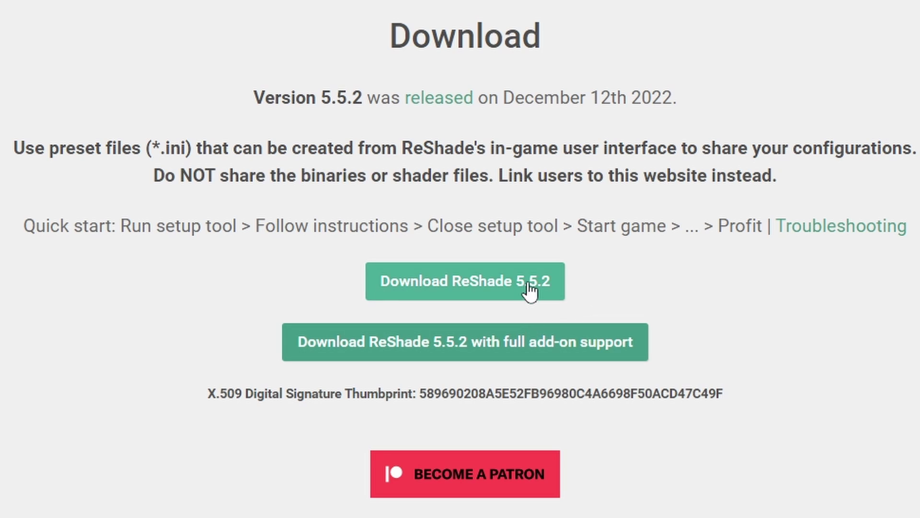
pyautogui.click(530, 289)
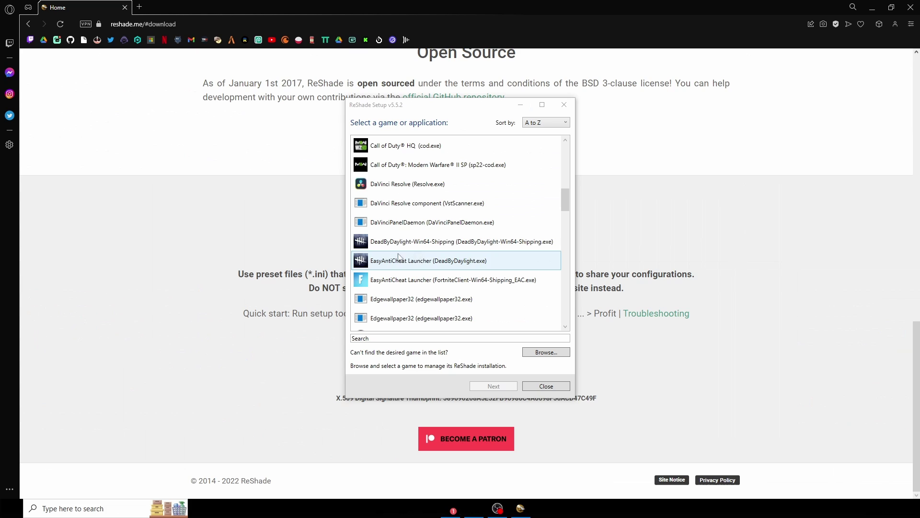
# Step: Target DeadByDaylight-Win64-Shipping with the DirectX 10/11/12 API and skip the preset
pyautogui.doubleClick(484, 242)
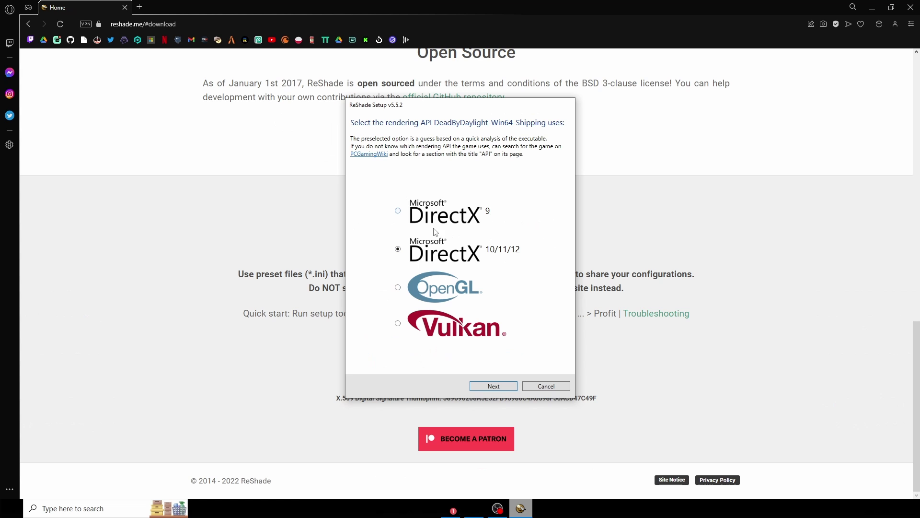
pyautogui.click(493, 386)
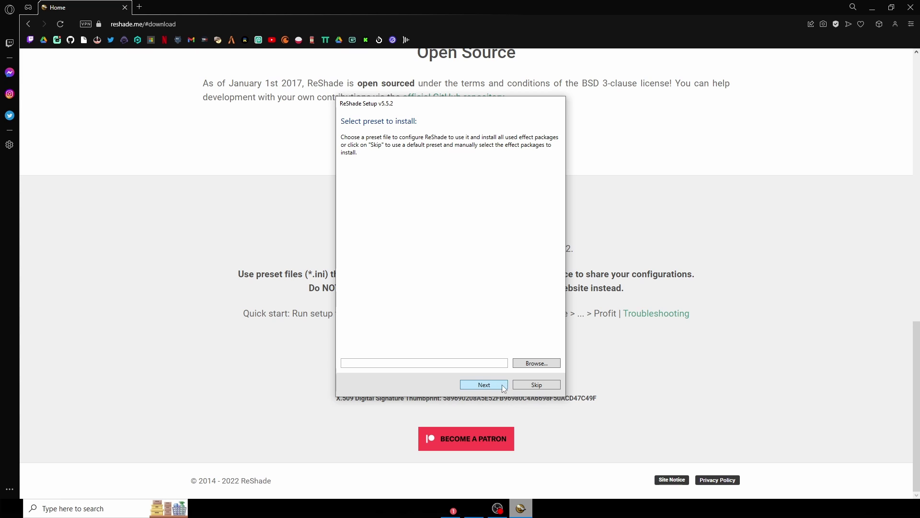
pyautogui.click(531, 387)
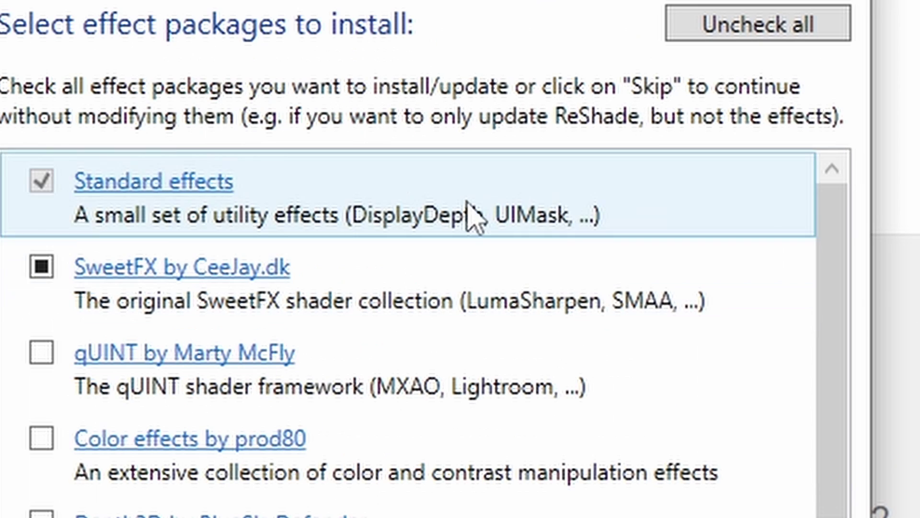
# Step: Install the SweetFX and Color effects by prod80 packages and finish setup
pyautogui.click(42, 266)
pyautogui.click(41, 267)
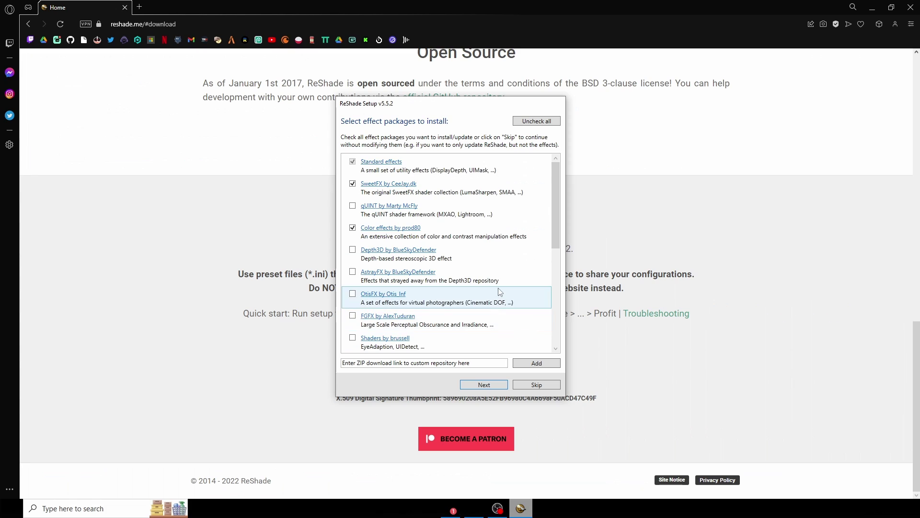
pyautogui.scroll(-5, 513, 381)
pyautogui.scroll(5, 358, 157)
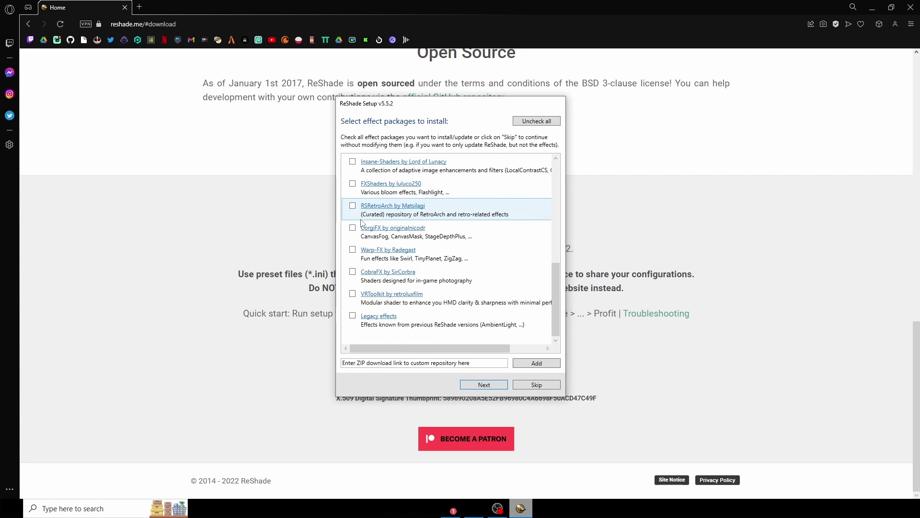
pyautogui.click(459, 386)
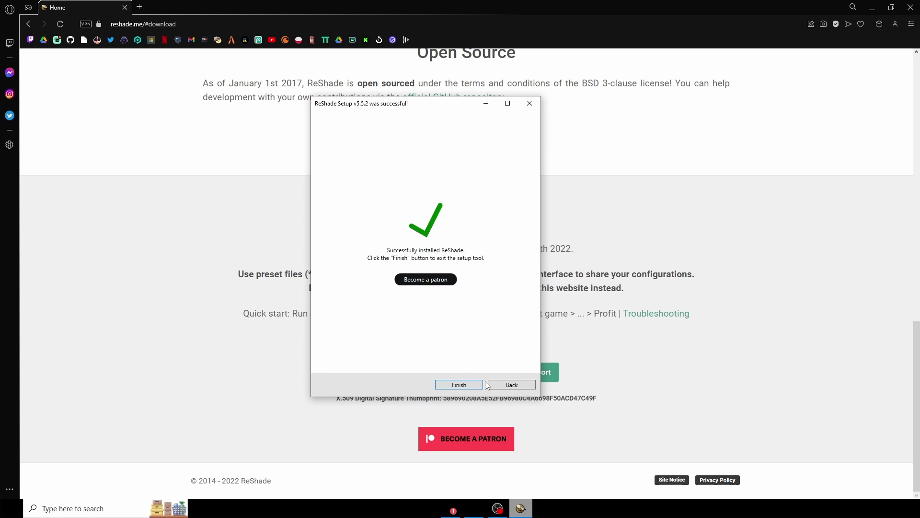
pyautogui.click(476, 385)
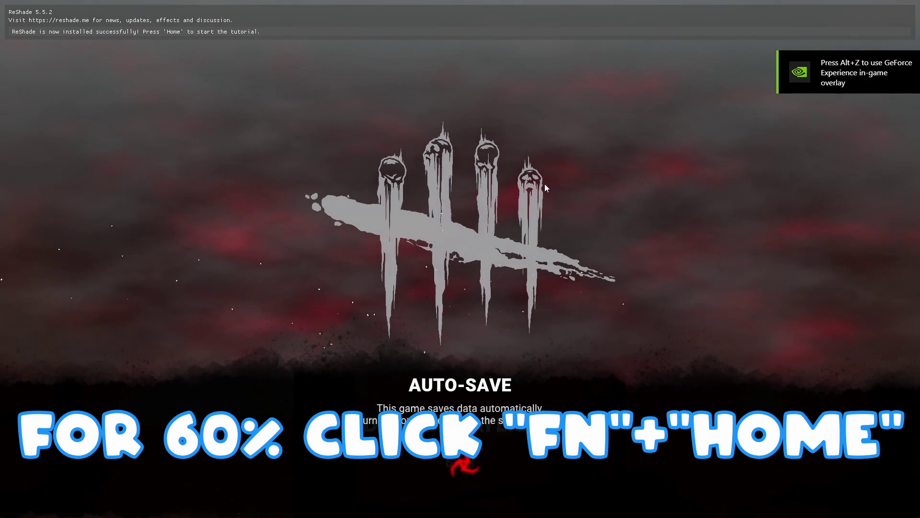
# Step: Bring up the ReShade overlay in game with Home and skip its tutorial
pyautogui.press('Home')
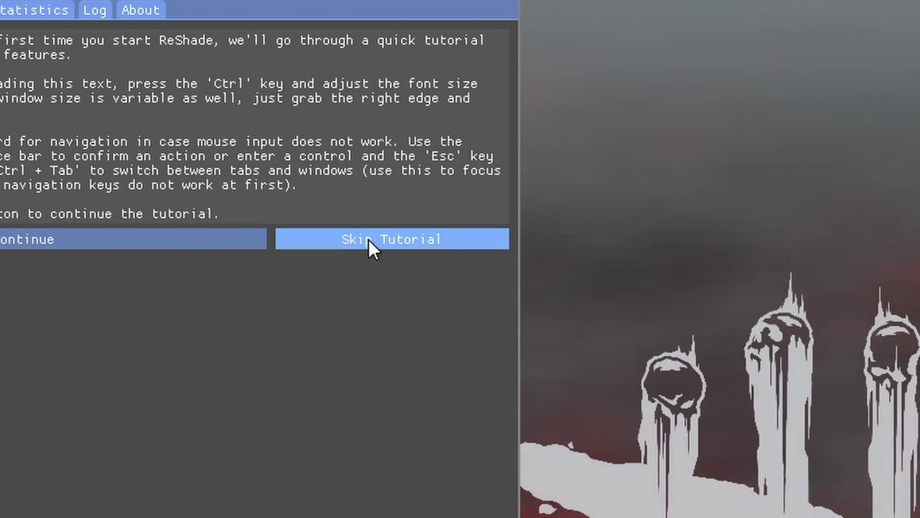
pyautogui.click(369, 239)
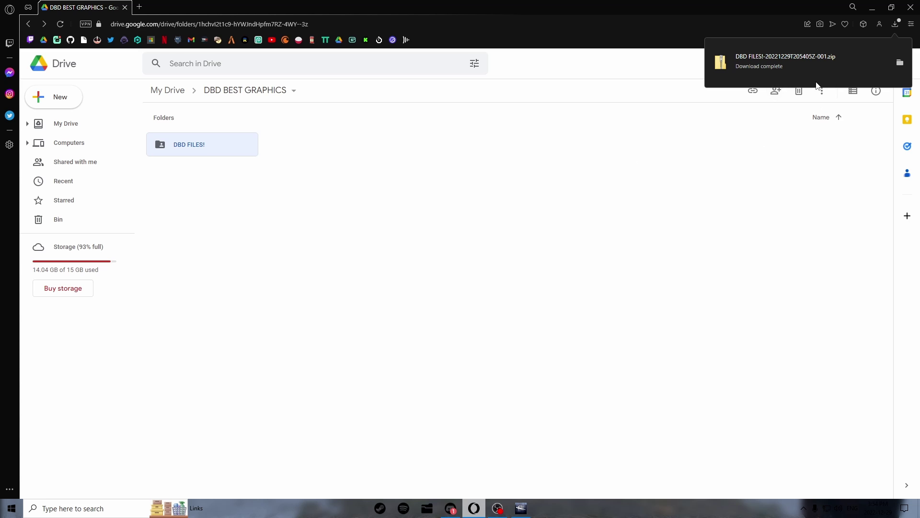
# Step: Extract the DBD FILES! zip, browse into its Reshade Config folder, and return to the game
pyautogui.click(899, 62)
pyautogui.rightClick(335, 316)
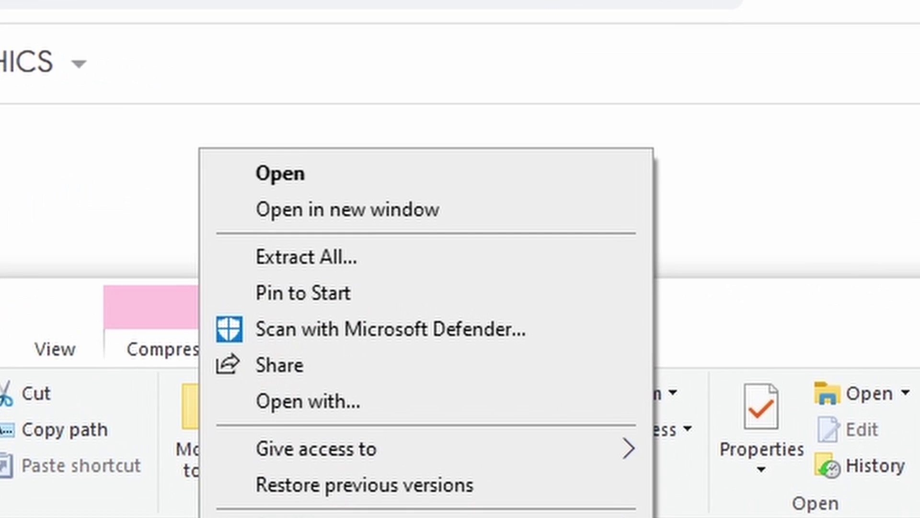
pyautogui.click(407, 258)
pyautogui.moveTo(415, 175); pyautogui.dragTo(447, 140)
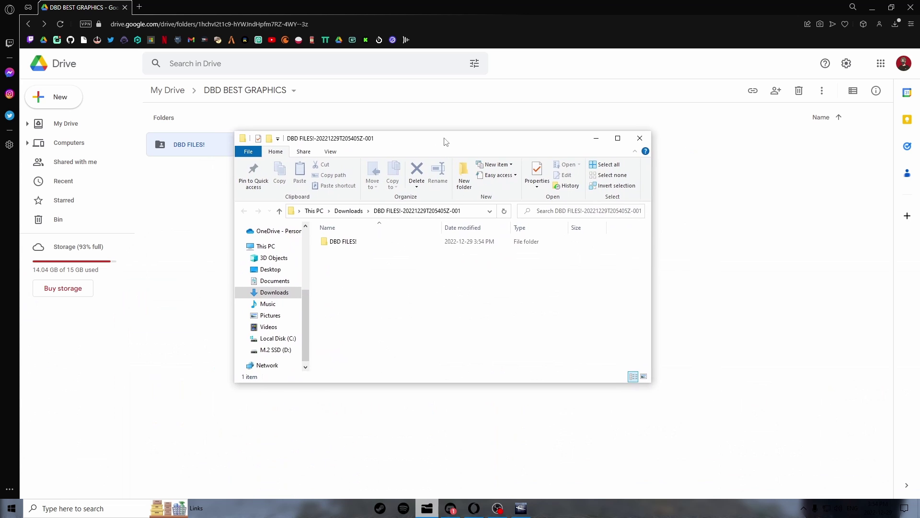
pyautogui.doubleClick(385, 246)
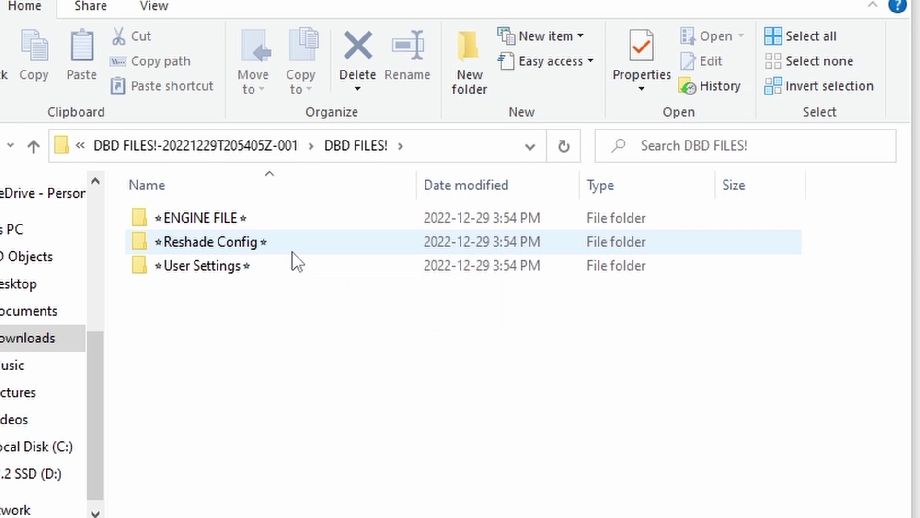
pyautogui.doubleClick(298, 242)
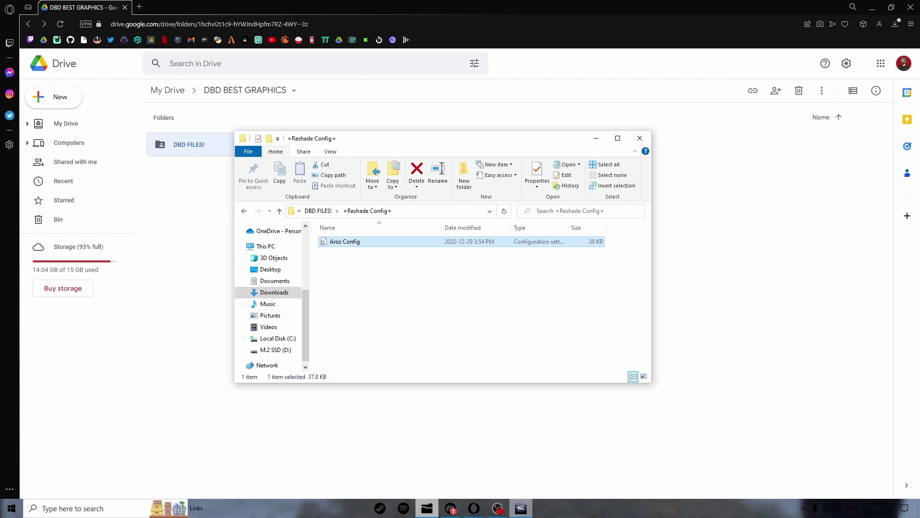
pyautogui.click(521, 509)
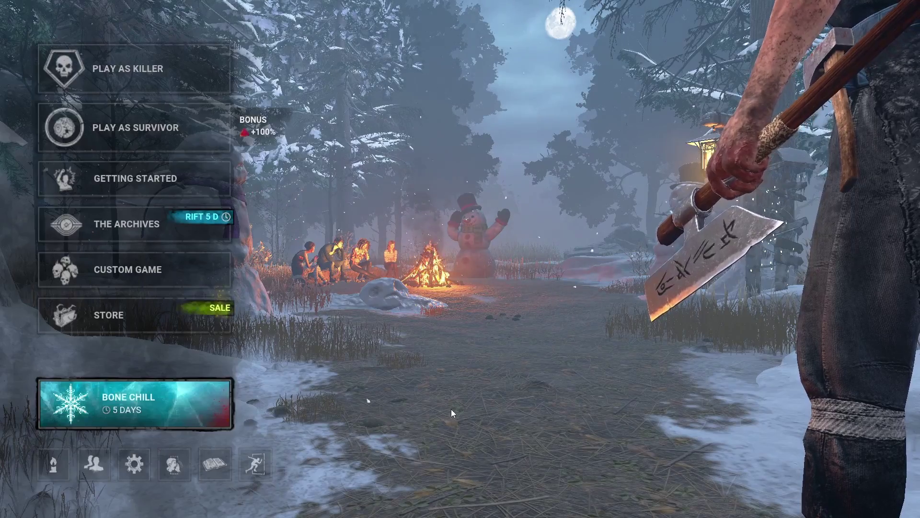
# Step: Copy the game's Win64 folder path from ReShade's preset browser and open it in Explorer
pyautogui.press('Home')
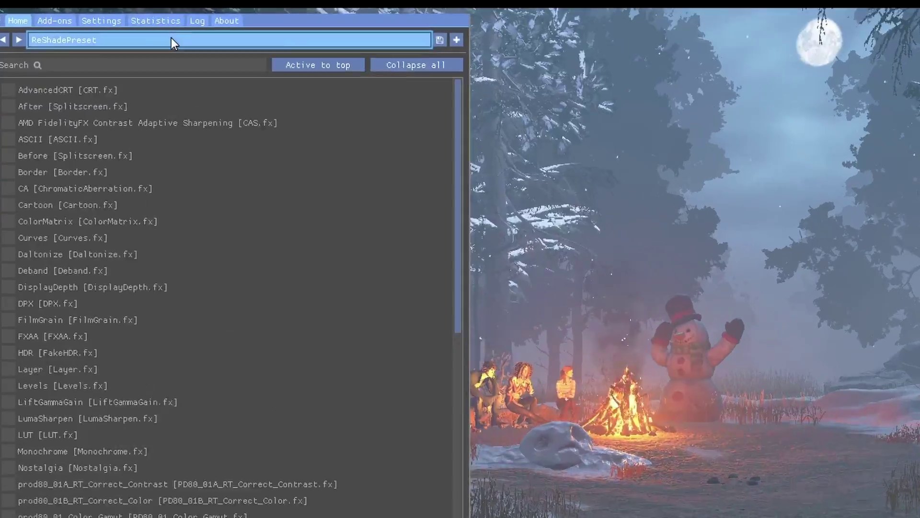
pyautogui.click(159, 22)
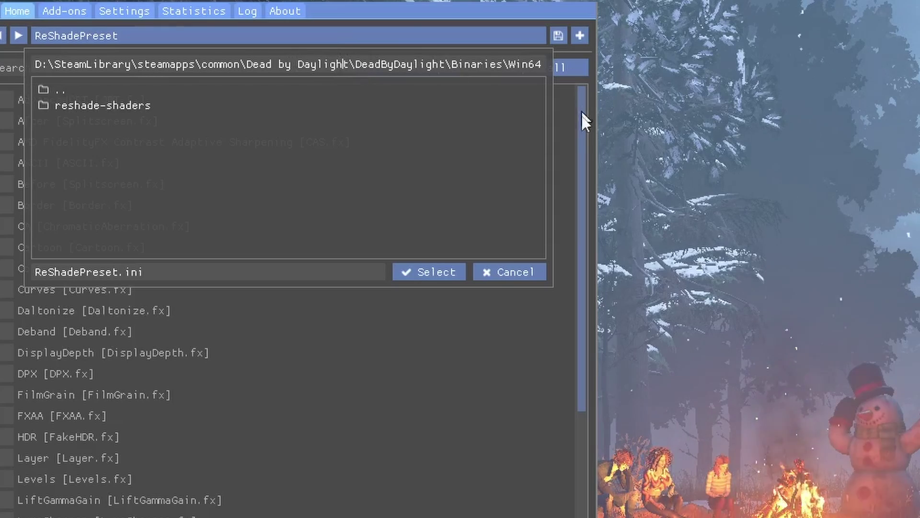
pyautogui.hotkey('ctrl', 'a')
pyautogui.hotkey('ctrl', 'c')
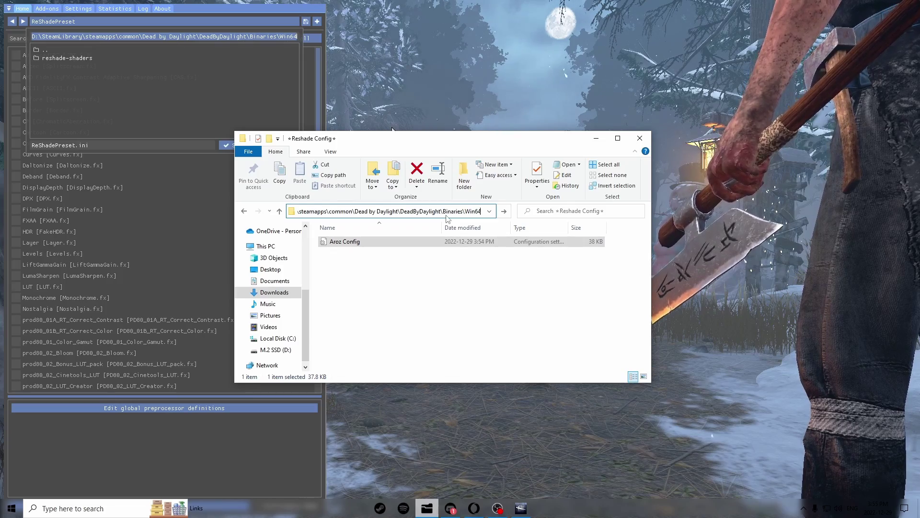
pyautogui.press('Return')
pyautogui.moveTo(392, 132); pyautogui.dragTo(382, 101)
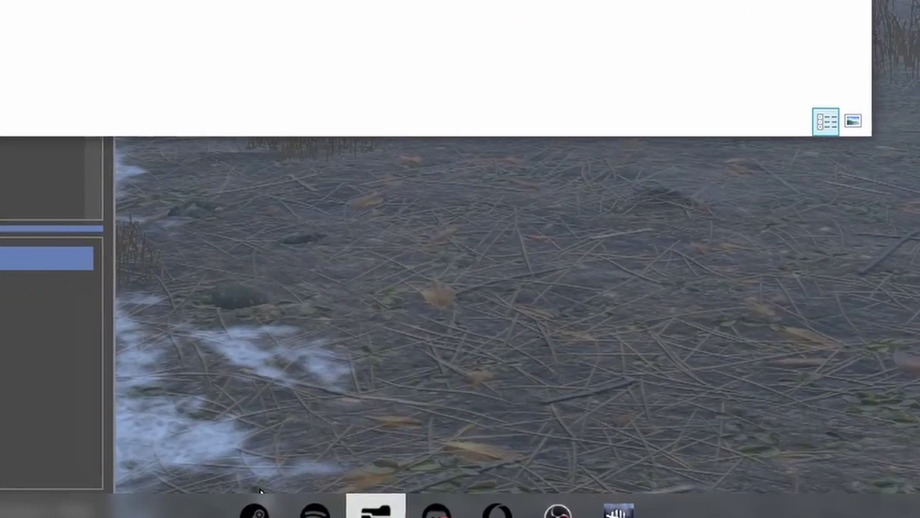
# Step: Copy the Aroz Config preset from the Reshade Config folder into Win64
pyautogui.rightClick(419, 509)
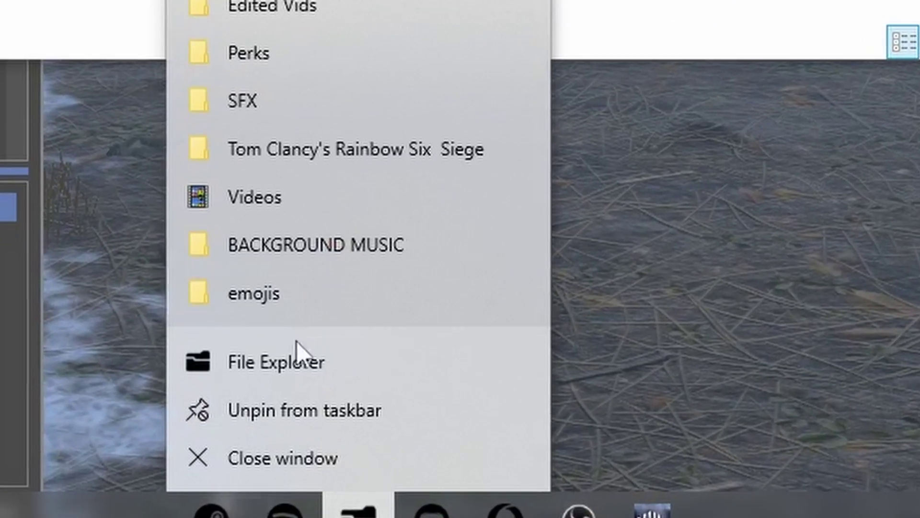
pyautogui.click(316, 361)
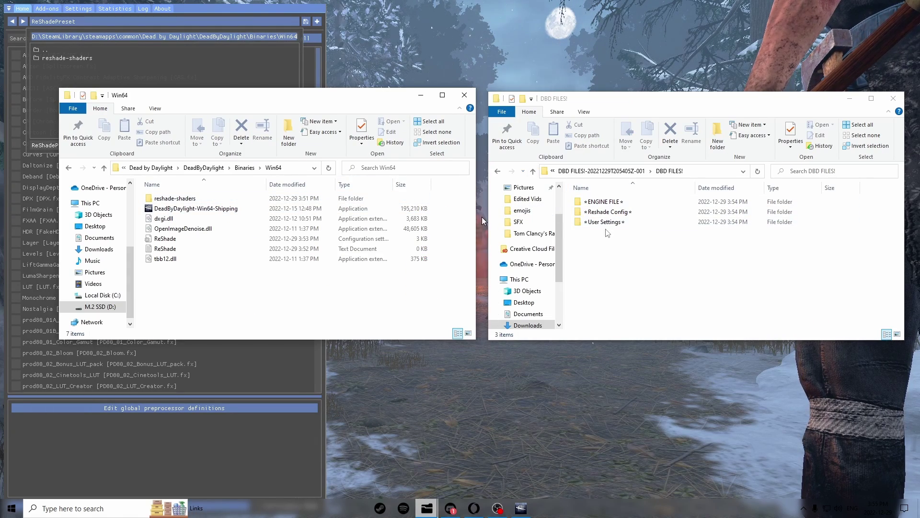
pyautogui.doubleClick(608, 213)
pyautogui.moveTo(598, 201); pyautogui.dragTo(224, 287)
pyautogui.moveTo(224, 287); pyautogui.dragTo(224, 287)
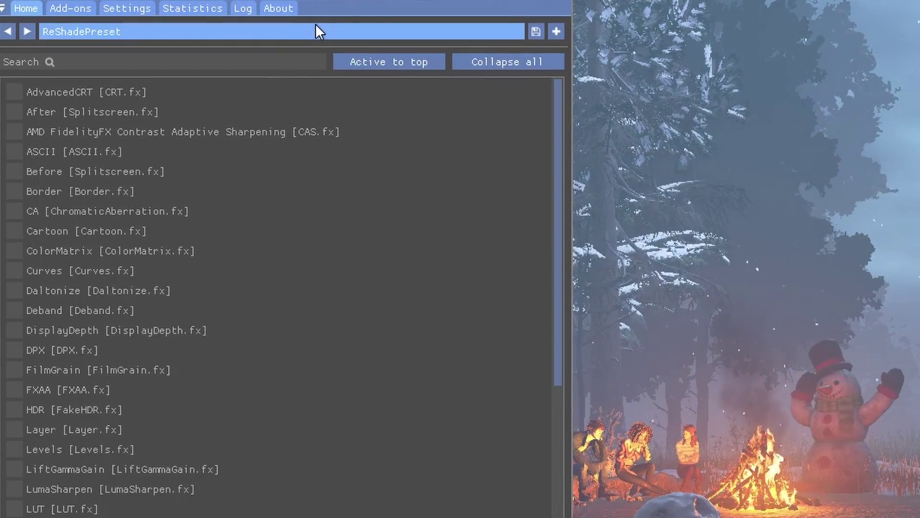
# Step: Load the Aroz Config.ini preset in ReShade and enable Performance Mode
pyautogui.click(182, 21)
pyautogui.click(157, 113)
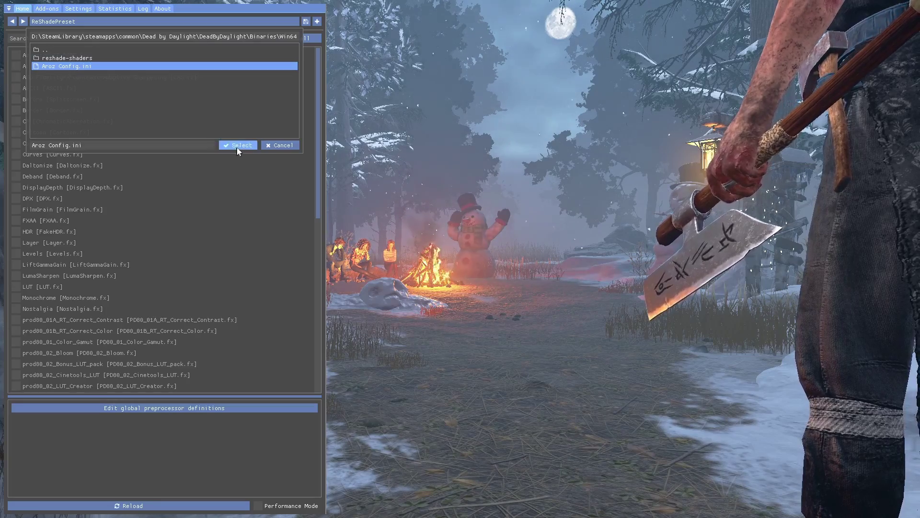
pyautogui.click(241, 148)
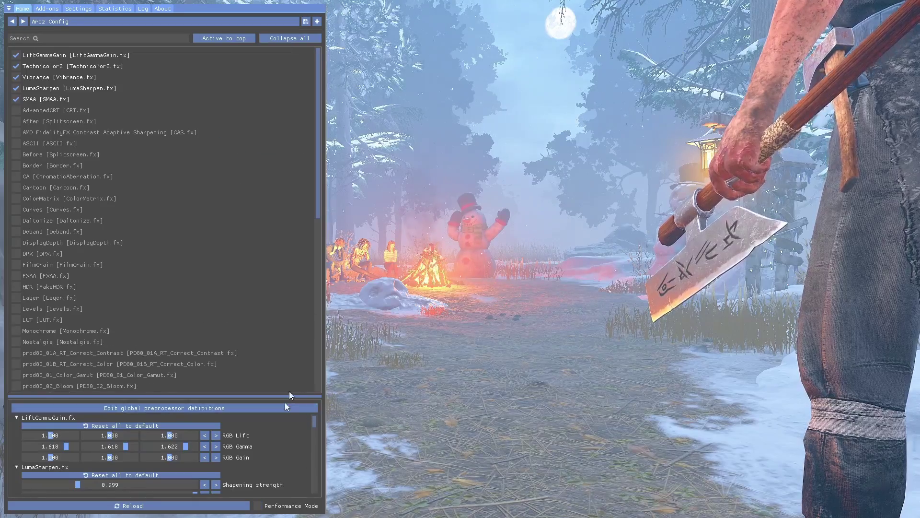
pyautogui.click(259, 505)
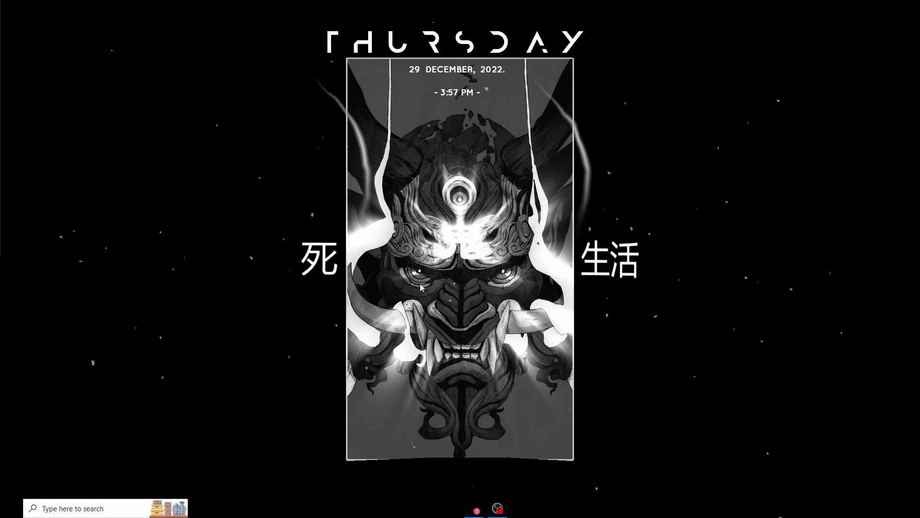
# Step: Reach AppData\Local through a %appdata% search in a maximized Explorer window
pyautogui.press('super')
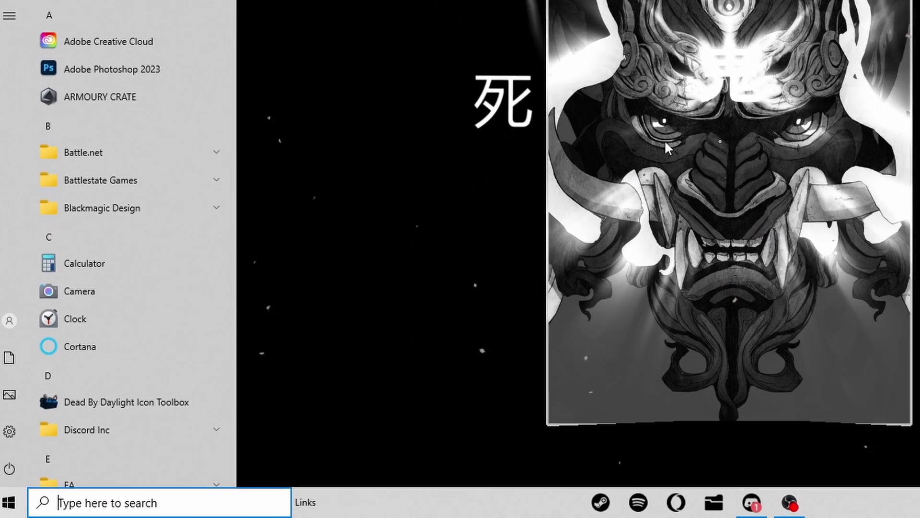
pyautogui.write('%appdata%')
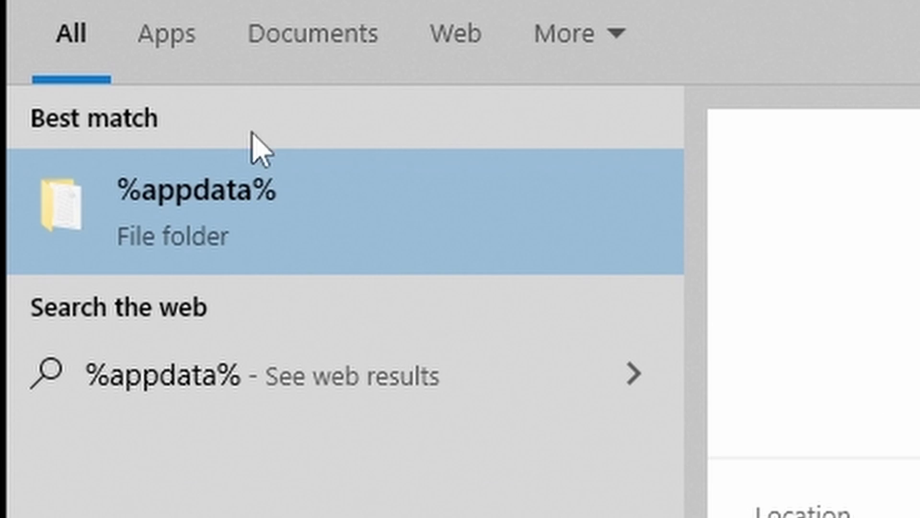
pyautogui.press('Return')
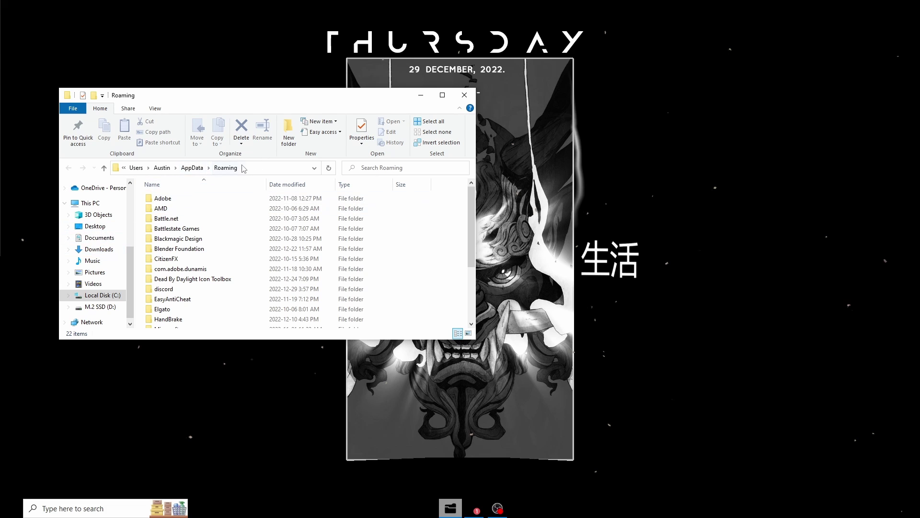
pyautogui.click(443, 95)
pyautogui.click(210, 79)
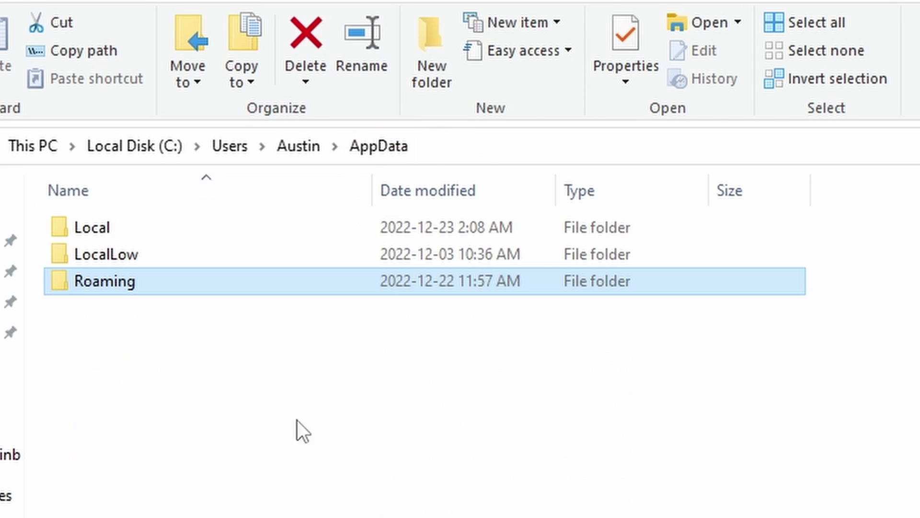
pyautogui.doubleClick(186, 226)
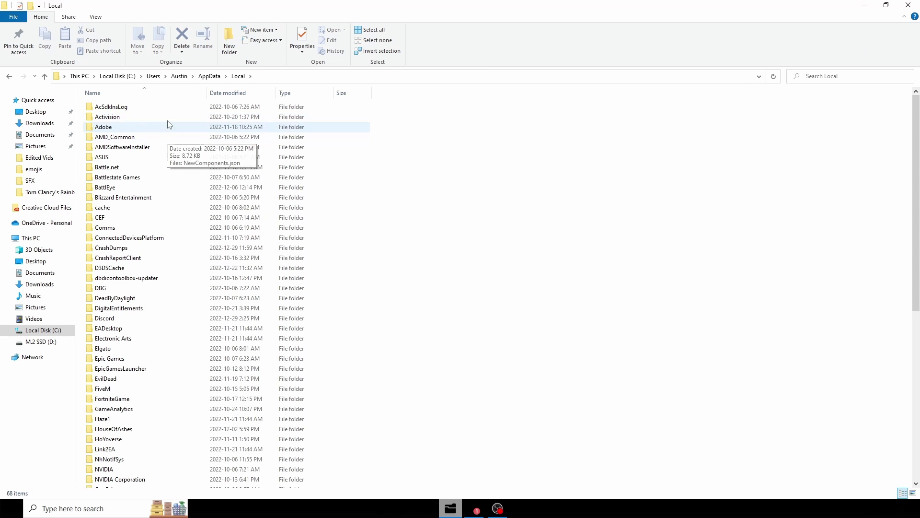
# Step: Navigate to DeadByDaylight\Saved\Config\WindowsNoEditor and locate the Engine and GameUserSettings files
pyautogui.scroll(-3, 171, 153)
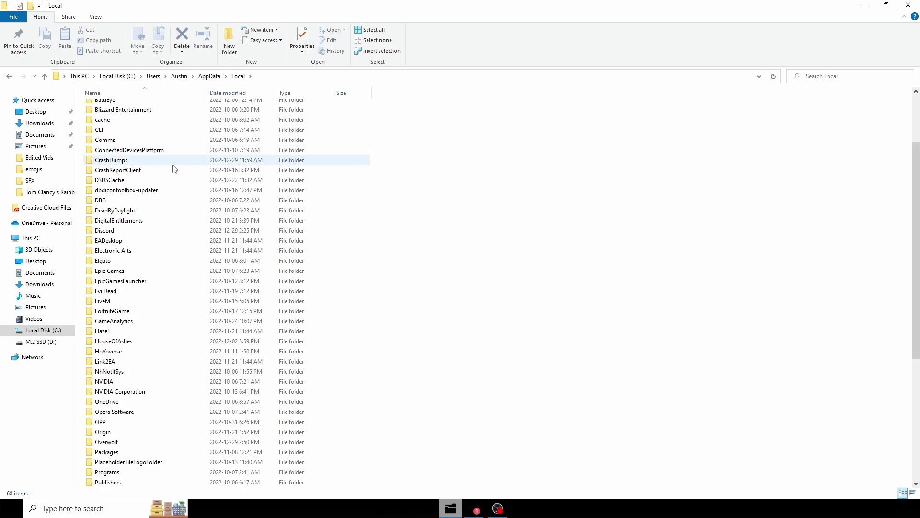
pyautogui.doubleClick(163, 211)
pyautogui.click(136, 121)
pyautogui.doubleClick(136, 122)
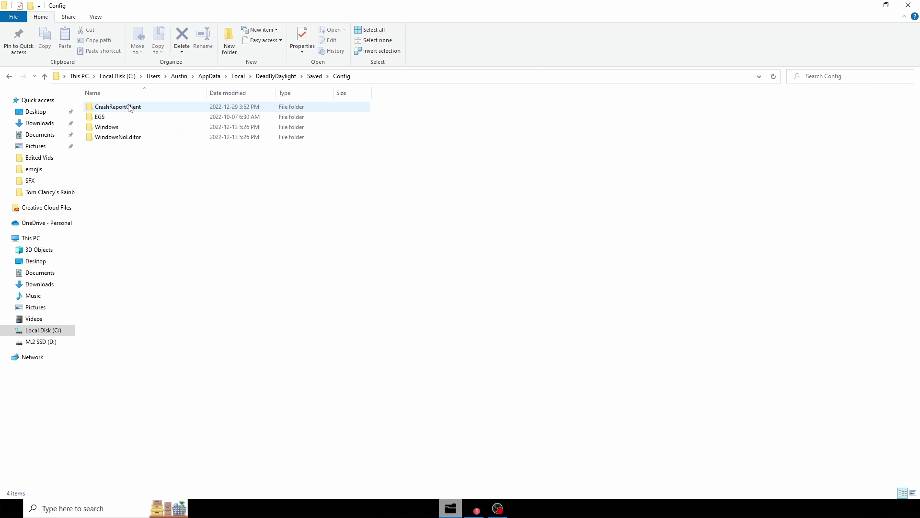
pyautogui.doubleClick(123, 138)
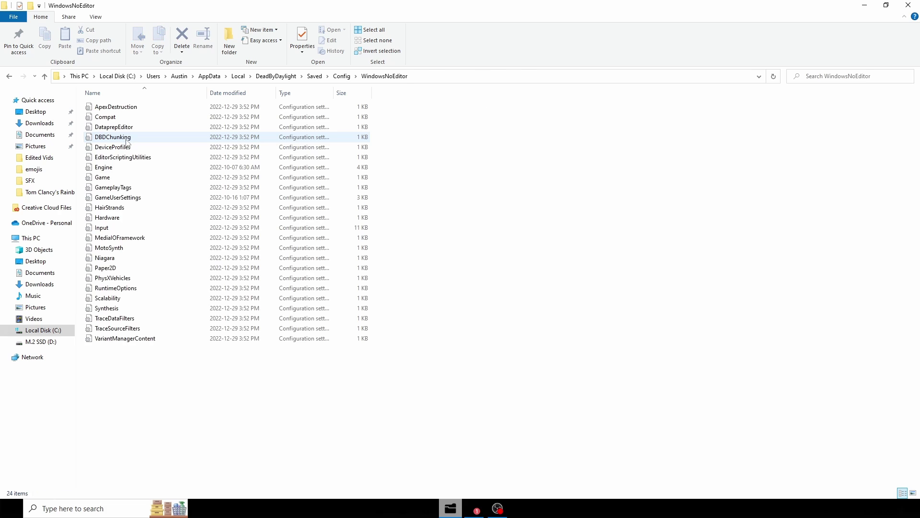
pyautogui.click(170, 167)
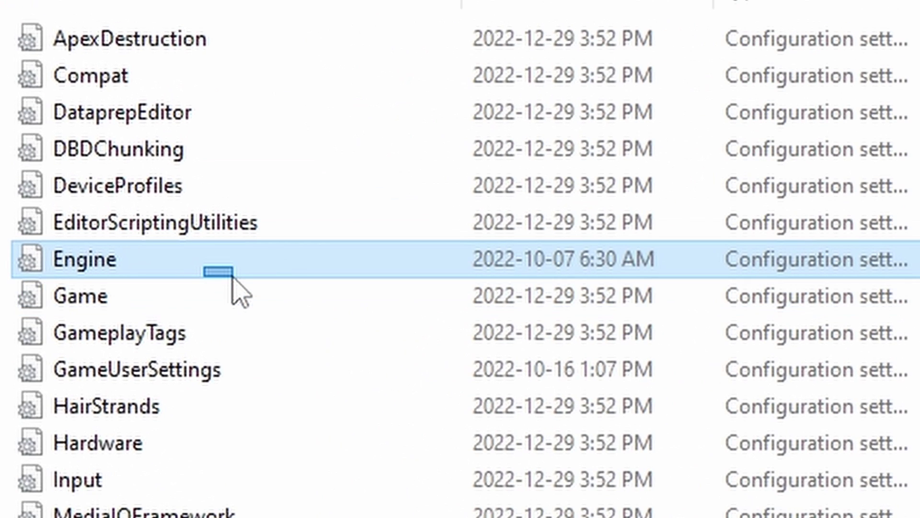
pyautogui.click(202, 376)
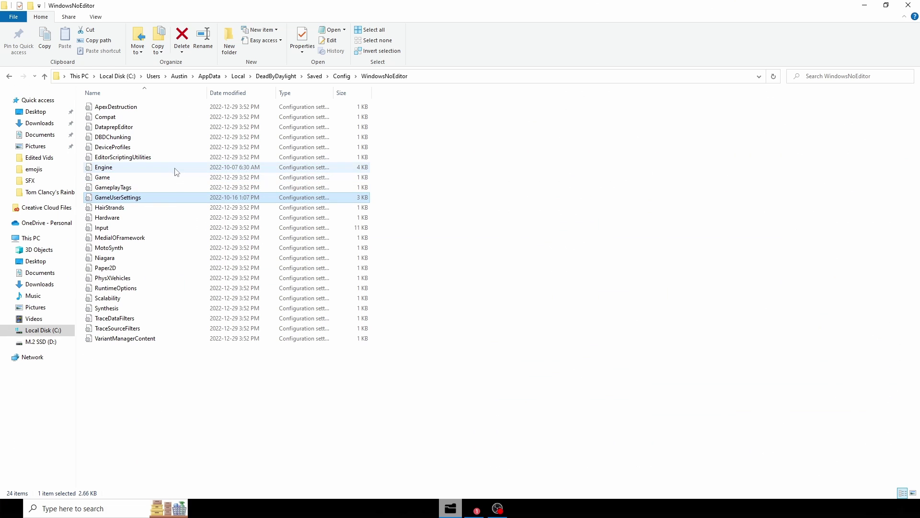
pyautogui.click(343, 271)
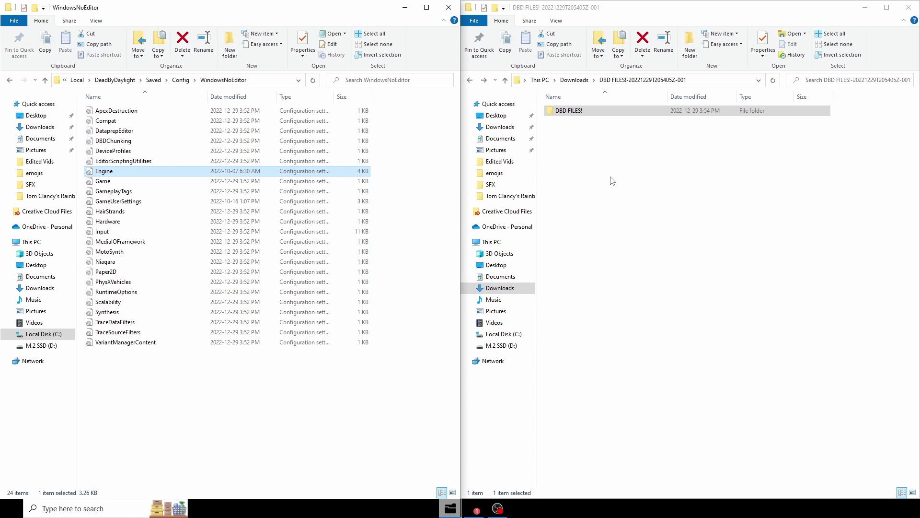
# Step: Replace WindowsNoEditor's Engine.ini with the Engine file from DBD FILES!\ENGINE FILE
pyautogui.doubleClick(561, 112)
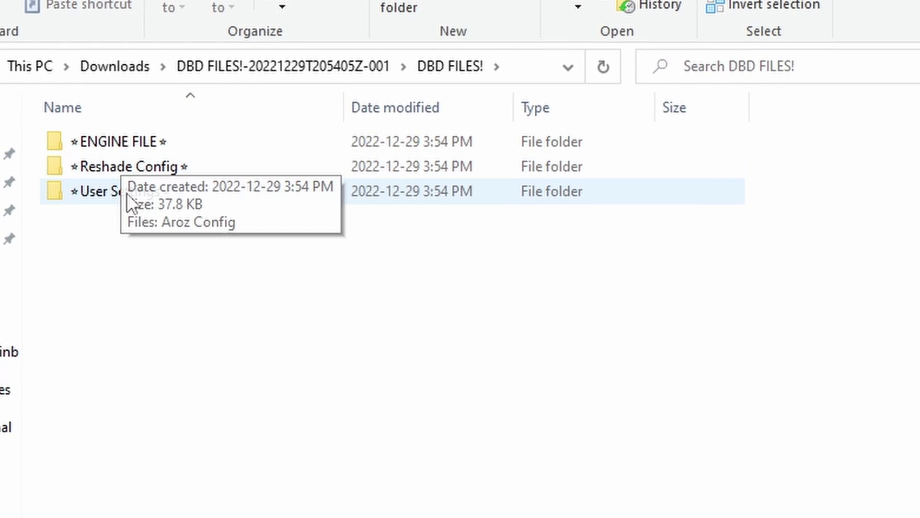
pyautogui.moveTo(115, 141)
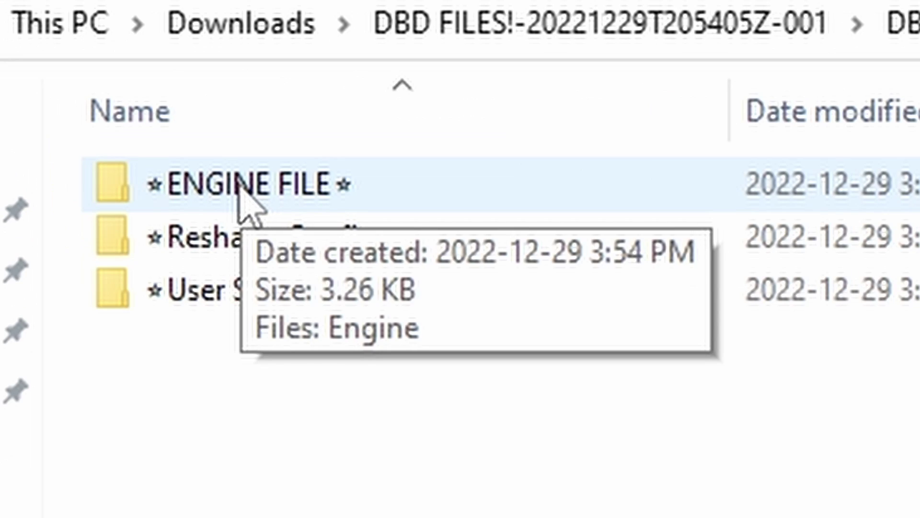
pyautogui.doubleClick(239, 187)
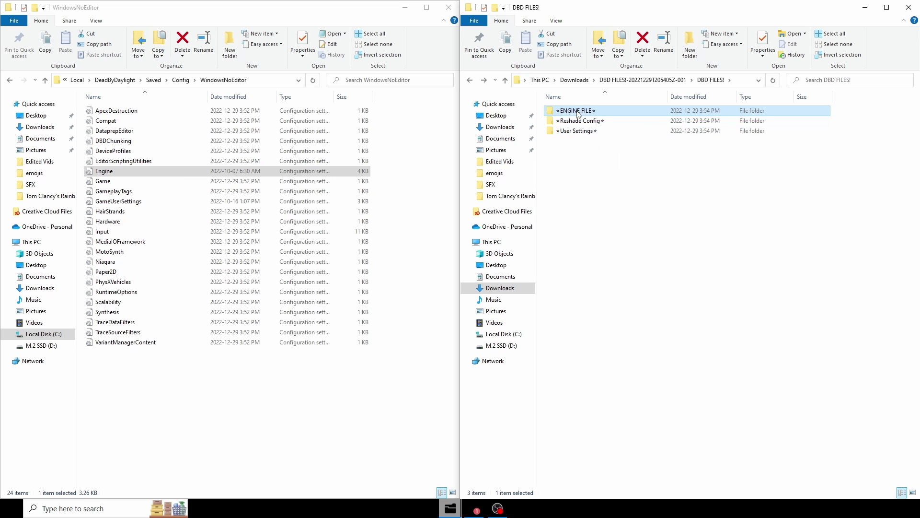
pyautogui.doubleClick(578, 111)
pyautogui.moveTo(578, 114); pyautogui.dragTo(435, 173)
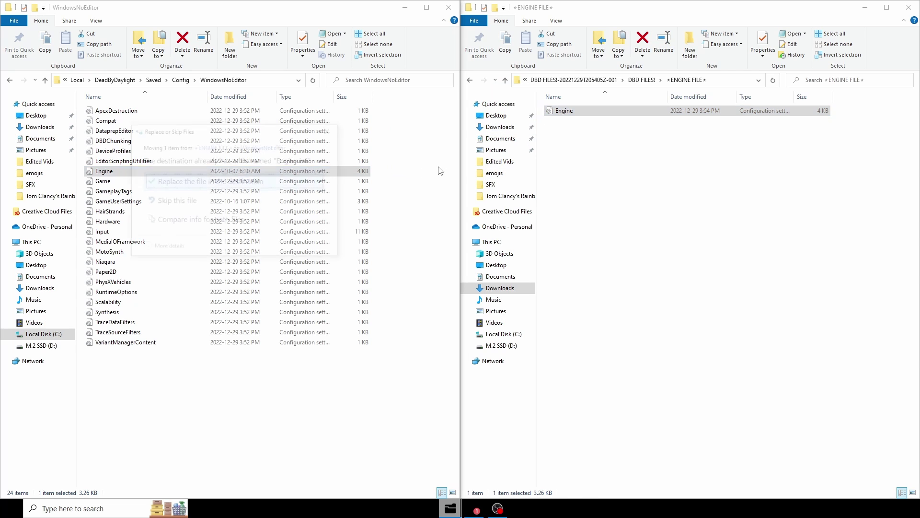
pyautogui.click(183, 181)
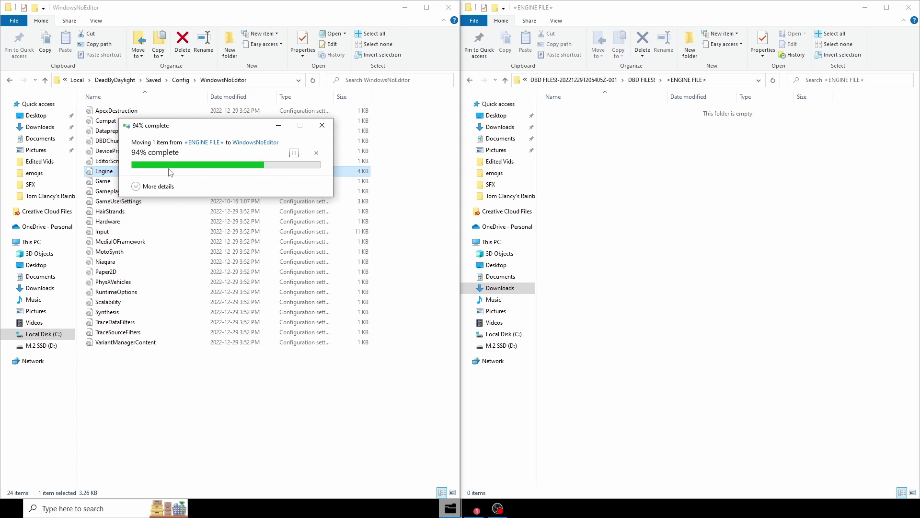
# Step: Open the WindowsNoEditor folder's Properties and close them with OK
pyautogui.click(584, 155)
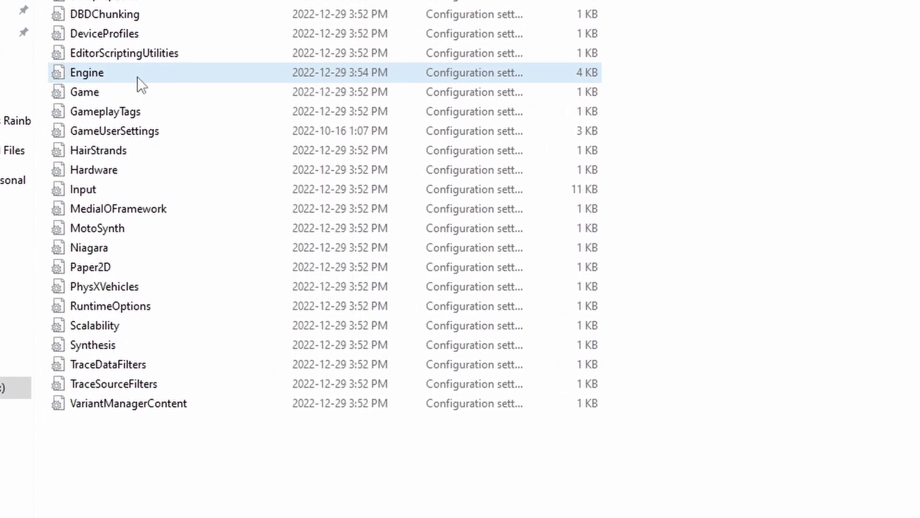
pyautogui.rightClick(131, 174)
pyautogui.click(268, 336)
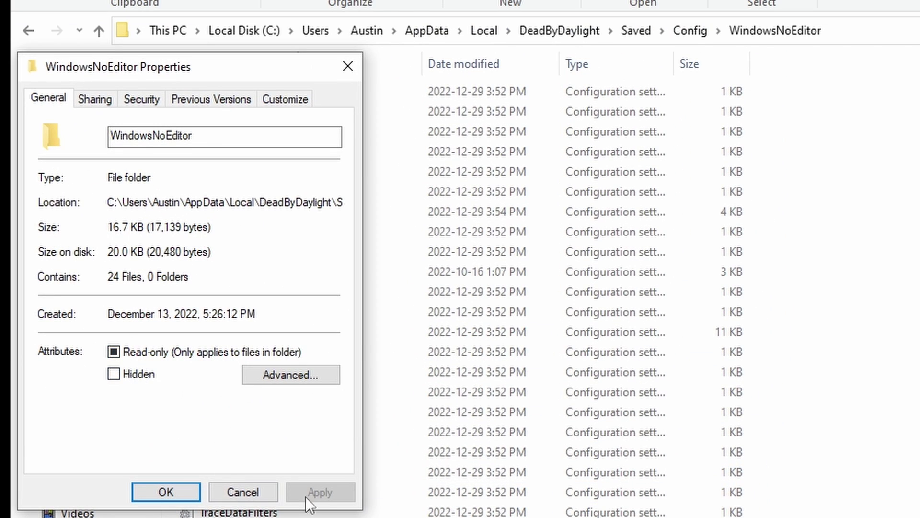
pyautogui.click(172, 489)
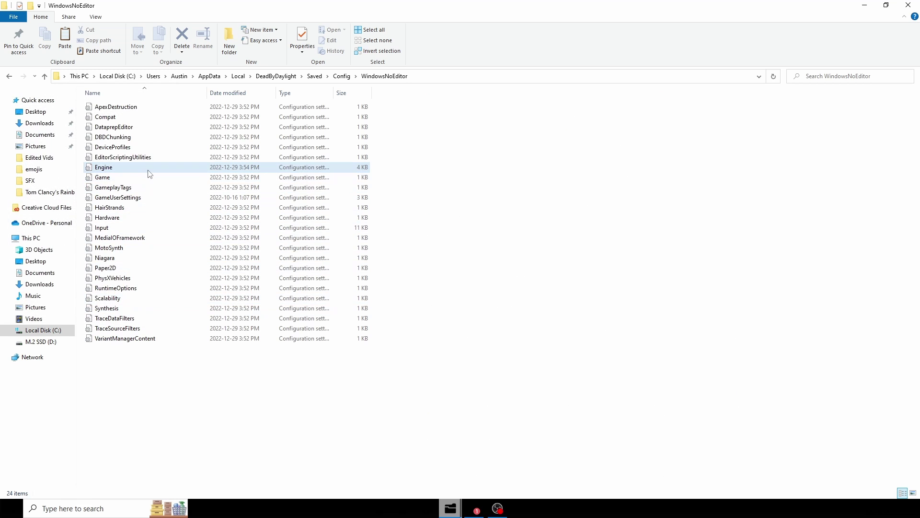
pyautogui.doubleClick(155, 200)
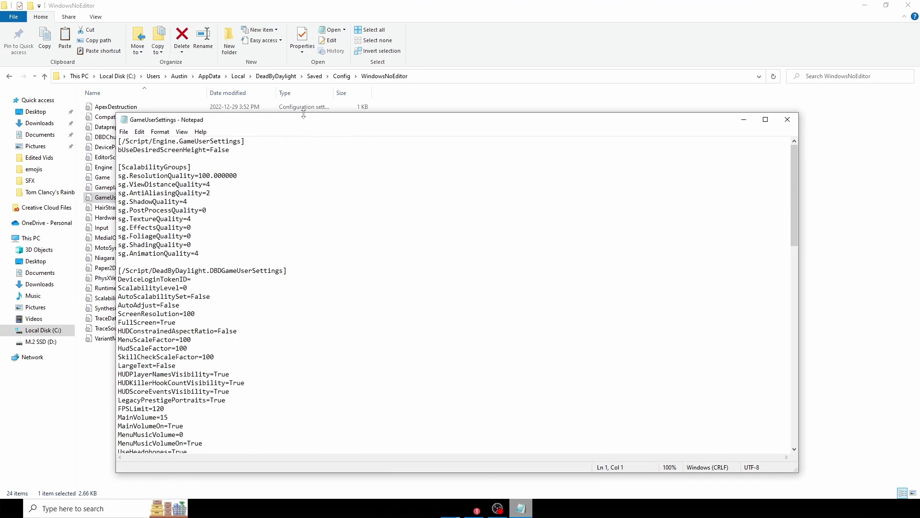
pyautogui.moveTo(328, 124); pyautogui.dragTo(349, 82)
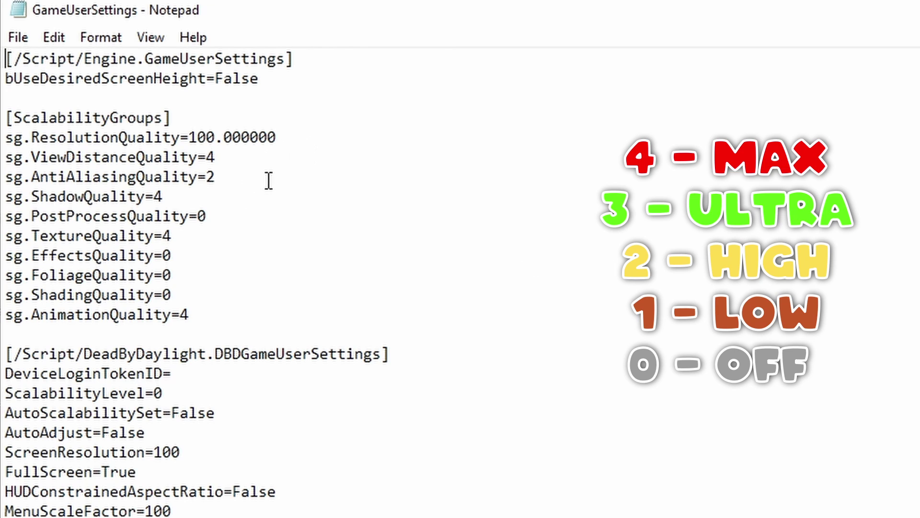
pyautogui.doubleClick(158, 197)
pyautogui.click(376, 215)
pyautogui.click(294, 236)
pyautogui.doubleClick(168, 235)
pyautogui.click(250, 251)
pyautogui.tripleClick(187, 274)
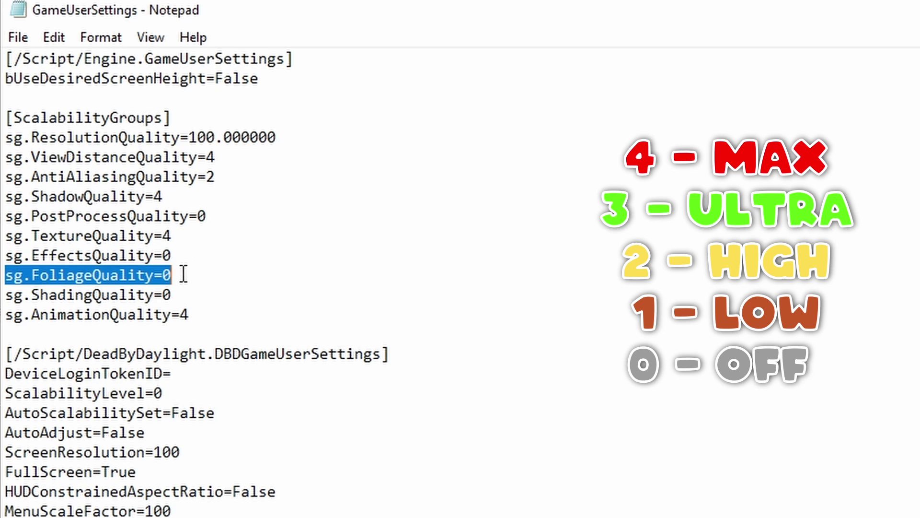
pyautogui.click(184, 300)
pyautogui.moveTo(177, 299); pyautogui.dragTo(184, 322)
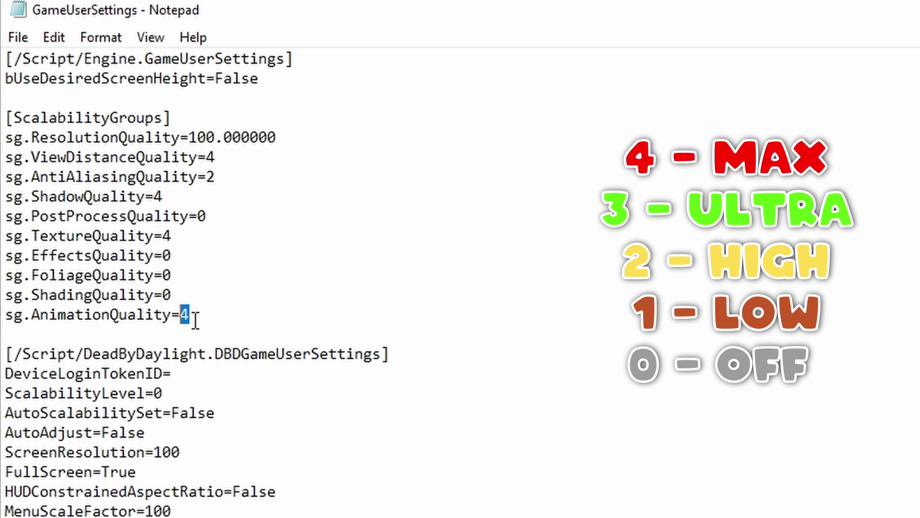
pyautogui.press('Right')
pyautogui.moveTo(172, 276); pyautogui.dragTo(162, 276)
pyautogui.click(171, 276)
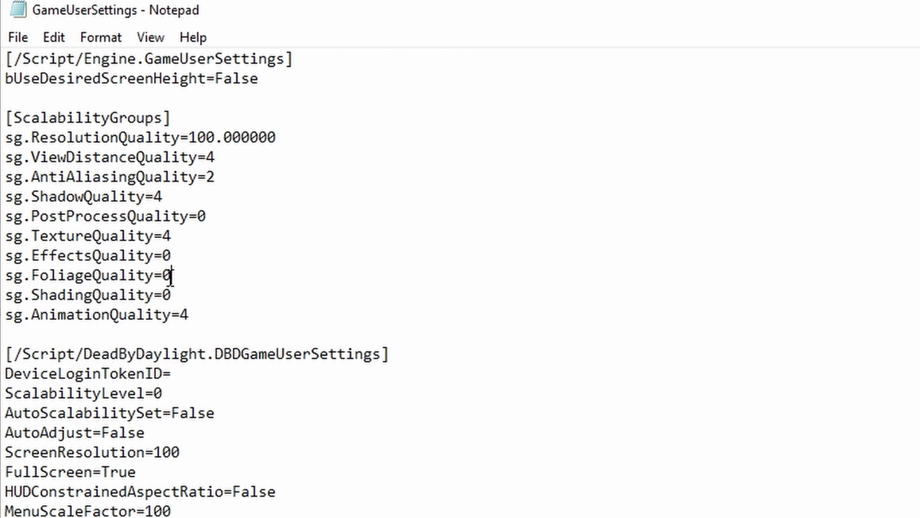
pyautogui.scroll(-8, 481, 226)
pyautogui.scroll(8, 470, 219)
pyautogui.click(54, 37)
pyautogui.moveTo(101, 38)
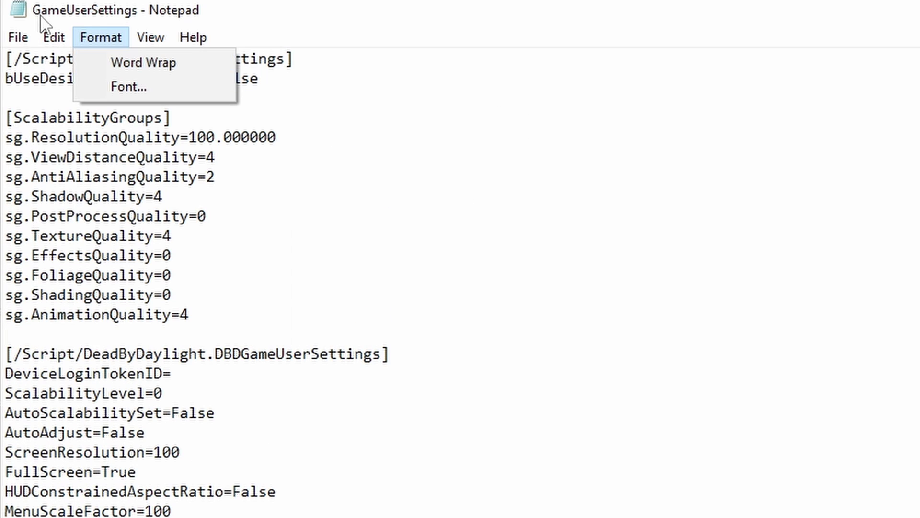
pyautogui.moveTo(50, 38)
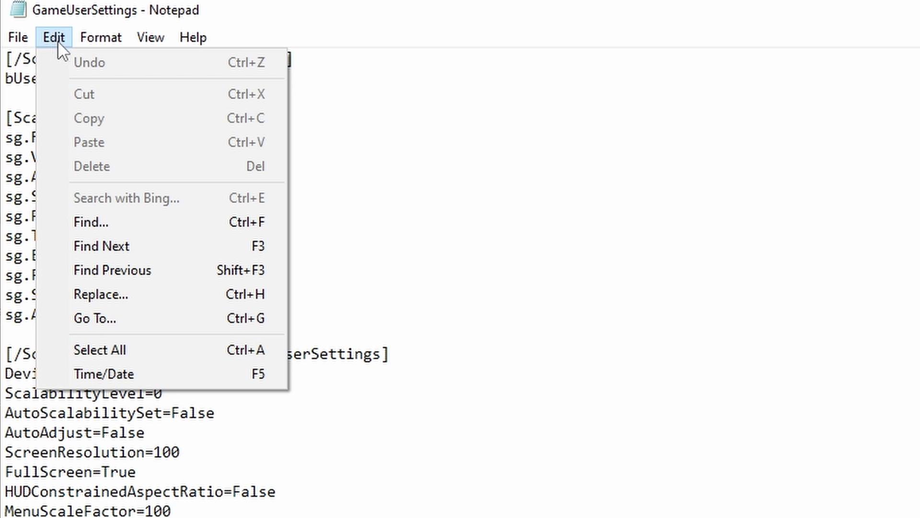
# Step: Find 'vsync' and check the bUseVSync, FPSLimit 120 and FrameRateLimit values
pyautogui.click(120, 222)
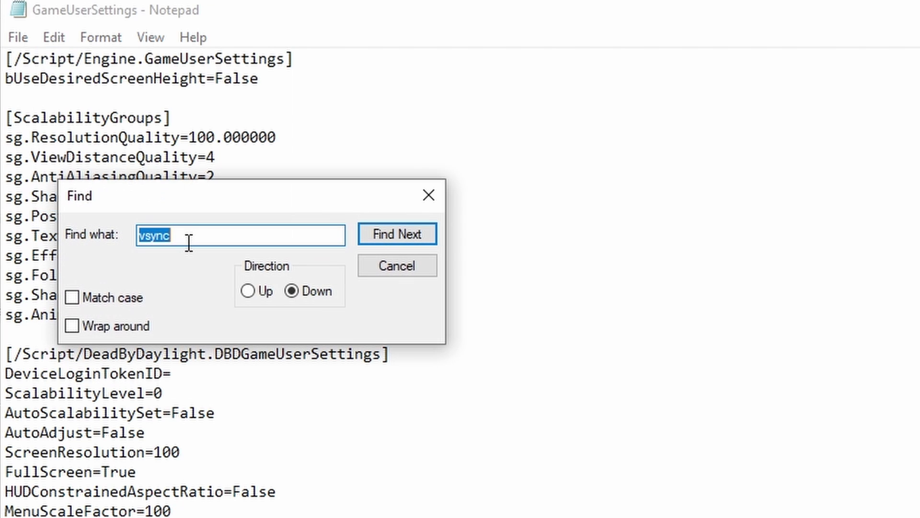
pyautogui.click(406, 233)
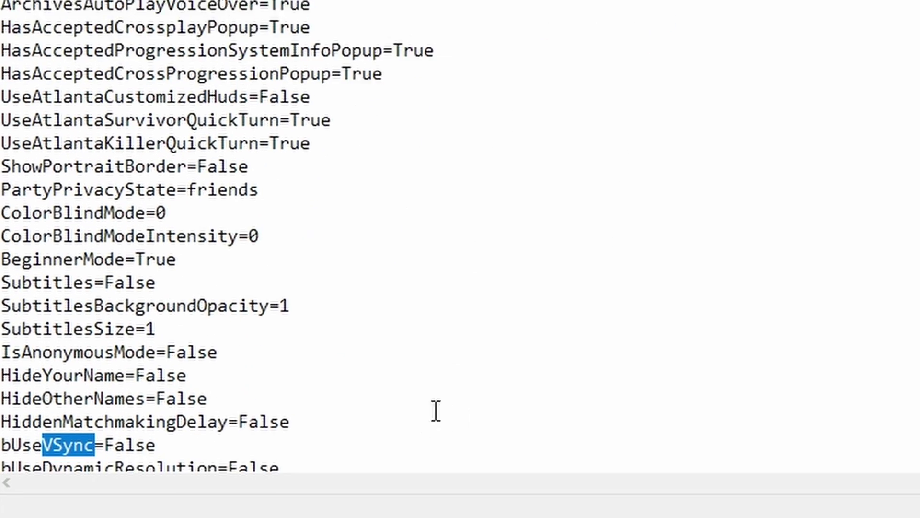
pyautogui.click(320, 453)
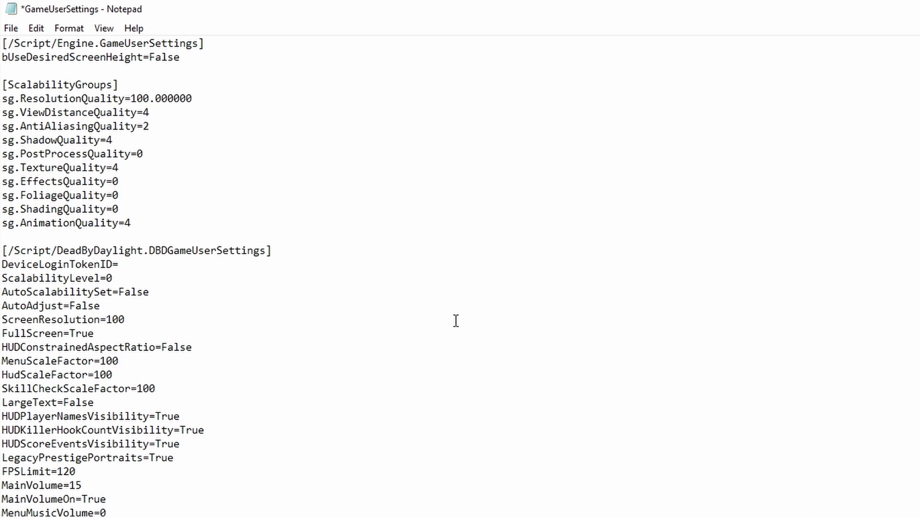
pyautogui.scroll(-2, 536, 374)
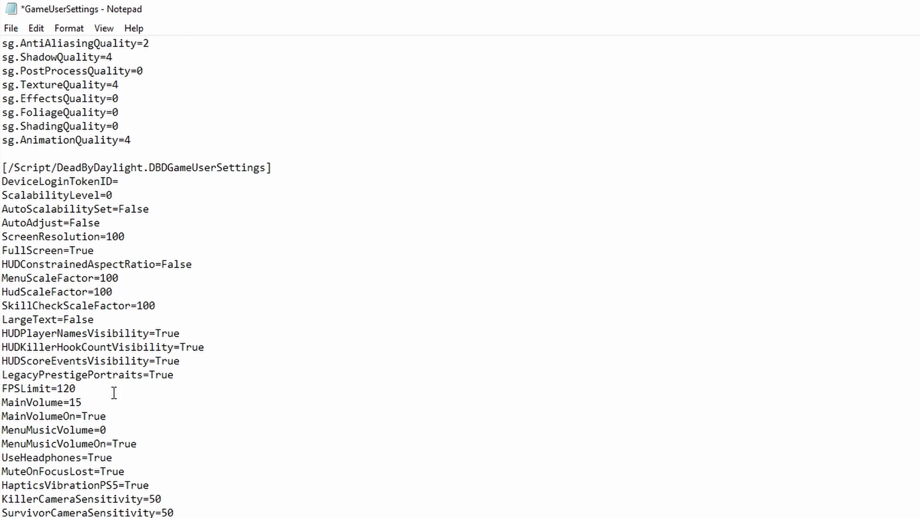
pyautogui.moveTo(89, 389); pyautogui.dragTo(62, 383)
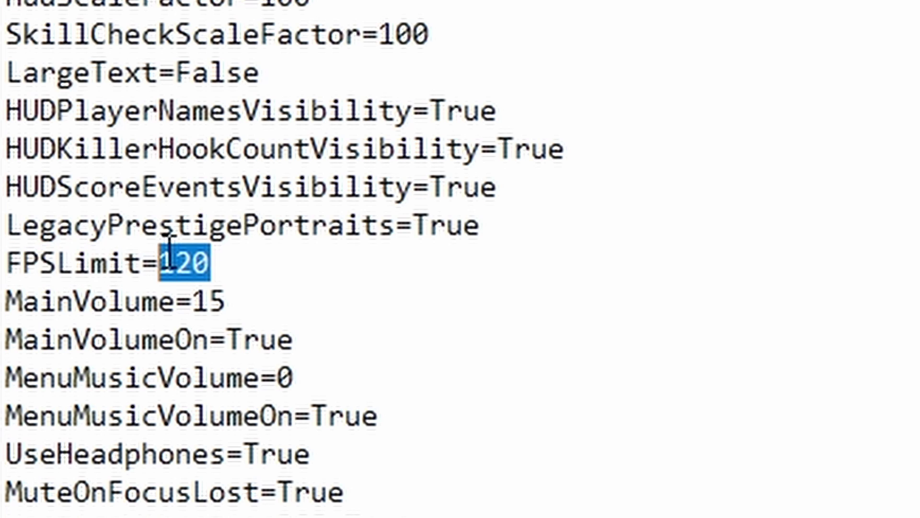
pyautogui.click(355, 285)
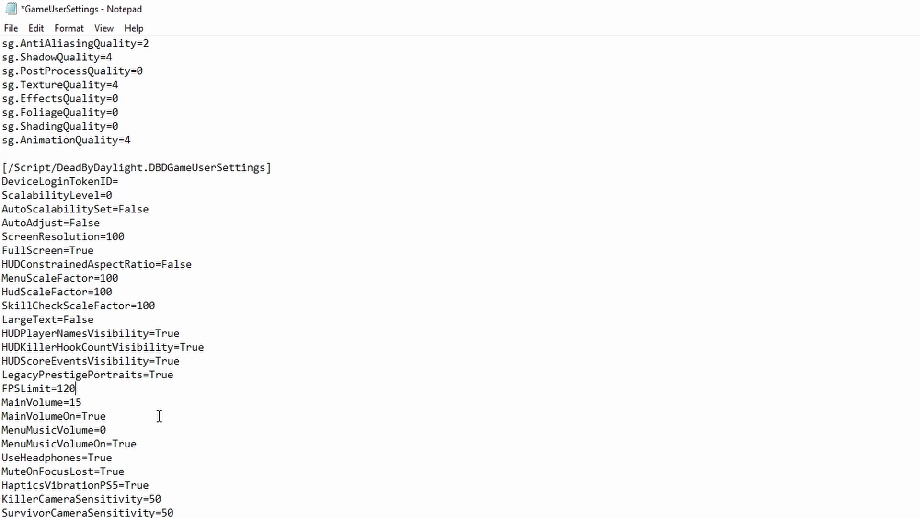
pyautogui.scroll(-12, 263, 243)
pyautogui.moveTo(180, 391); pyautogui.dragTo(104, 388)
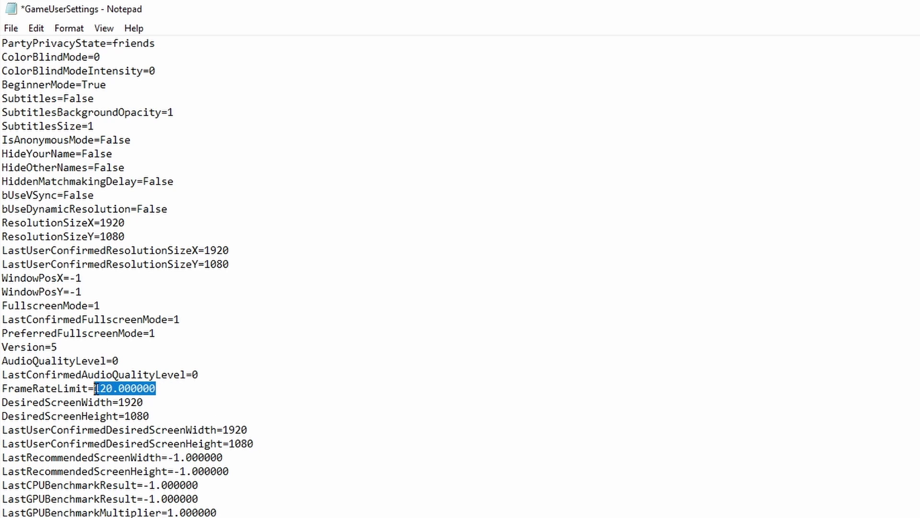
pyautogui.click(96, 389)
# Step: Save and close GameUserSettings, then mark the file Read-only in its Properties
pyautogui.click(10, 27)
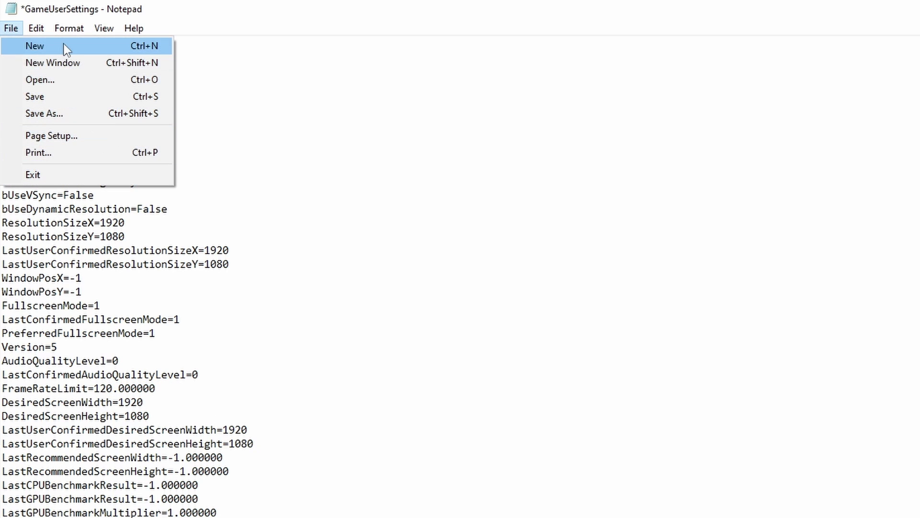
pyautogui.click(82, 110)
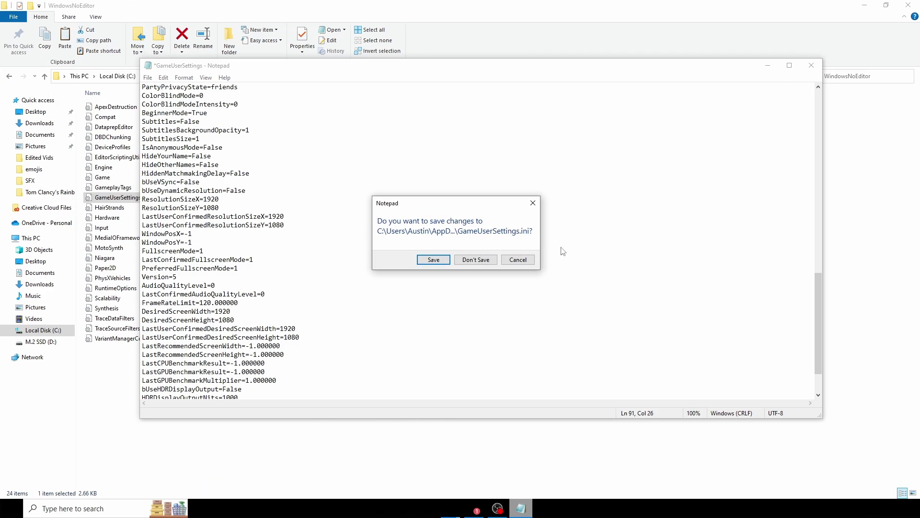
pyautogui.click(472, 259)
pyautogui.rightClick(75, 215)
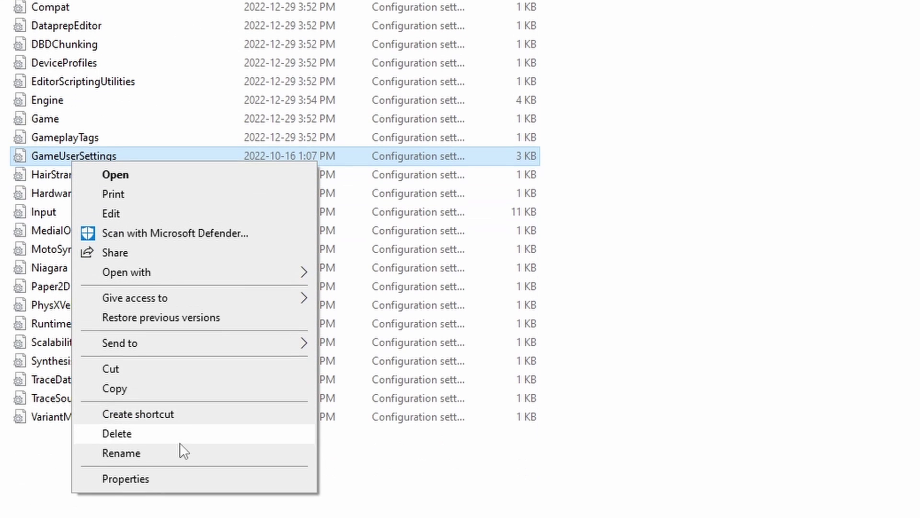
pyautogui.click(144, 507)
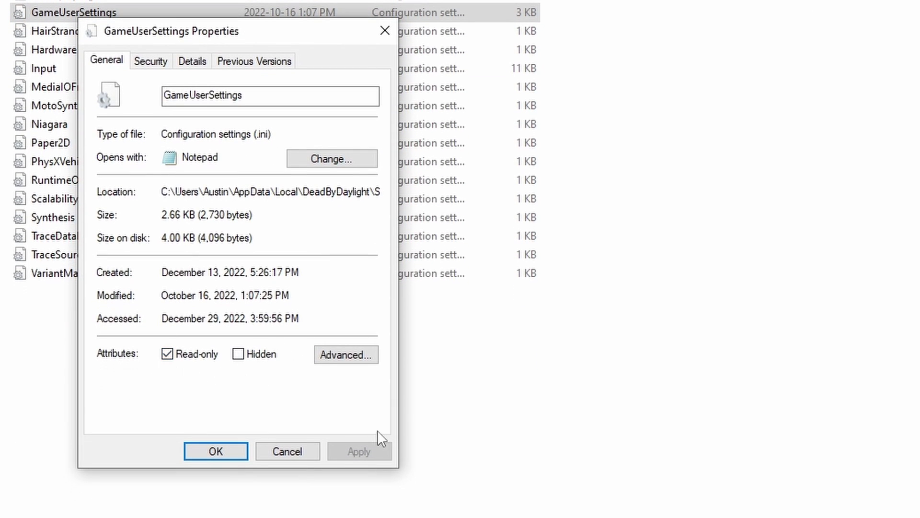
pyautogui.click(216, 452)
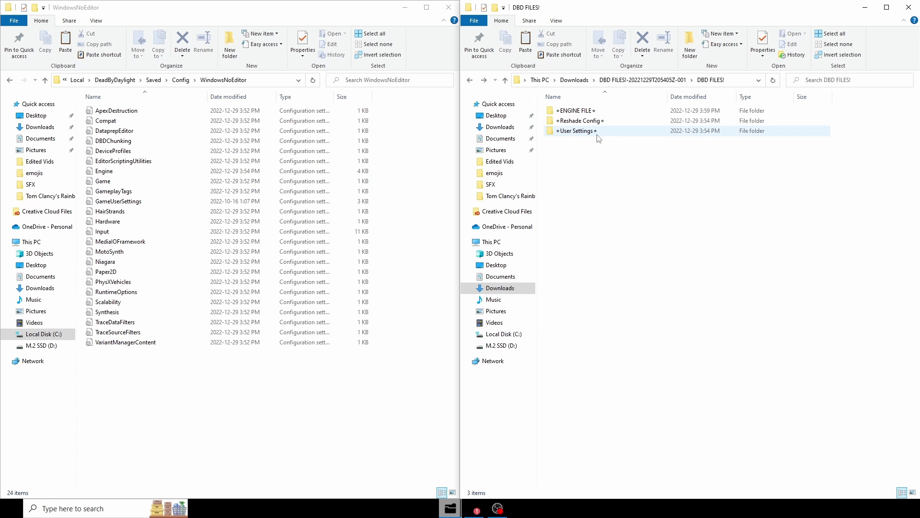
# Step: Drag GameUserSettings from DBD FILES!\User Settings into WindowsNoEditor, replacing the existing file
pyautogui.doubleClick(597, 134)
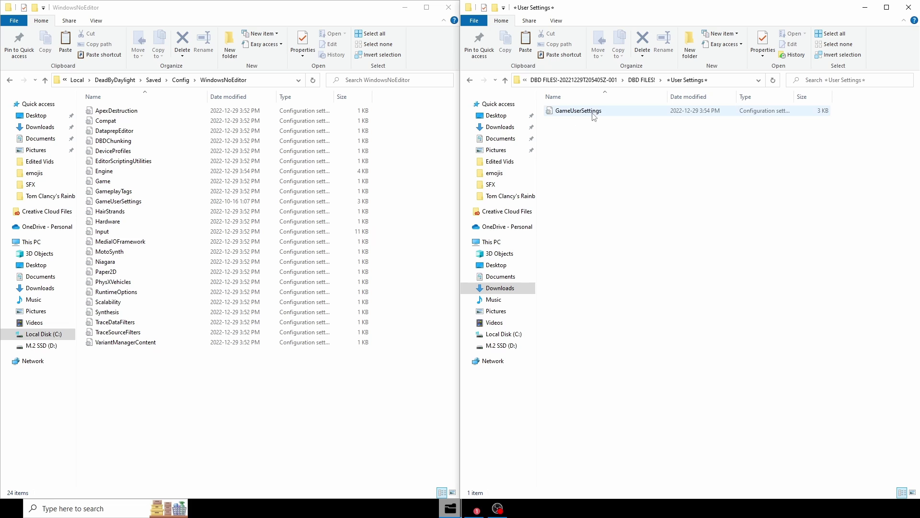
pyautogui.hotkey('alt', 'Left')
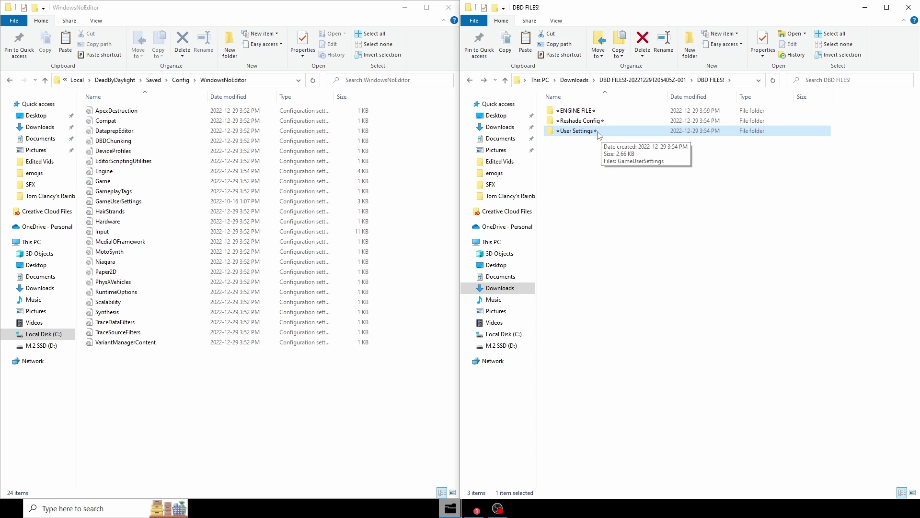
pyautogui.doubleClick(599, 129)
pyautogui.moveTo(586, 119); pyautogui.dragTo(446, 211)
pyautogui.click(449, 189)
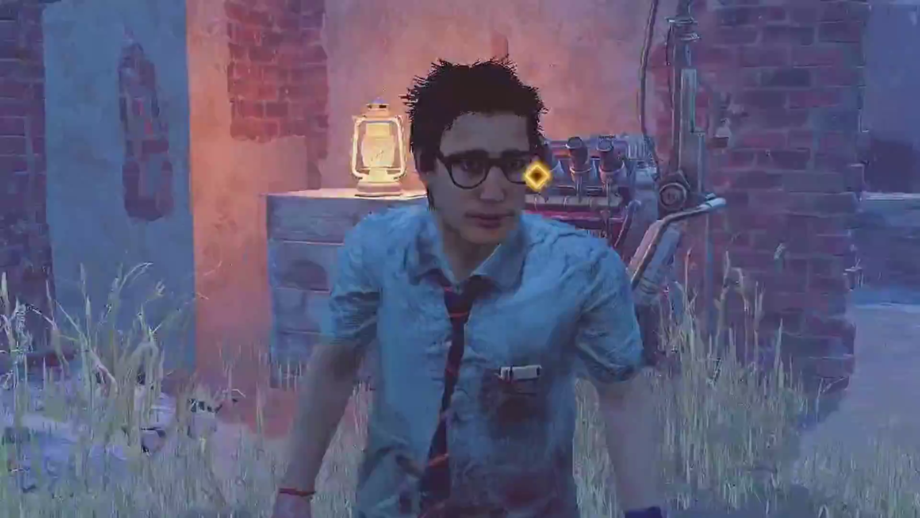
# Step: Run the survivor forward with W toward the 'Go to the window' objective
pyautogui.press('w')
pyautogui.press('w')
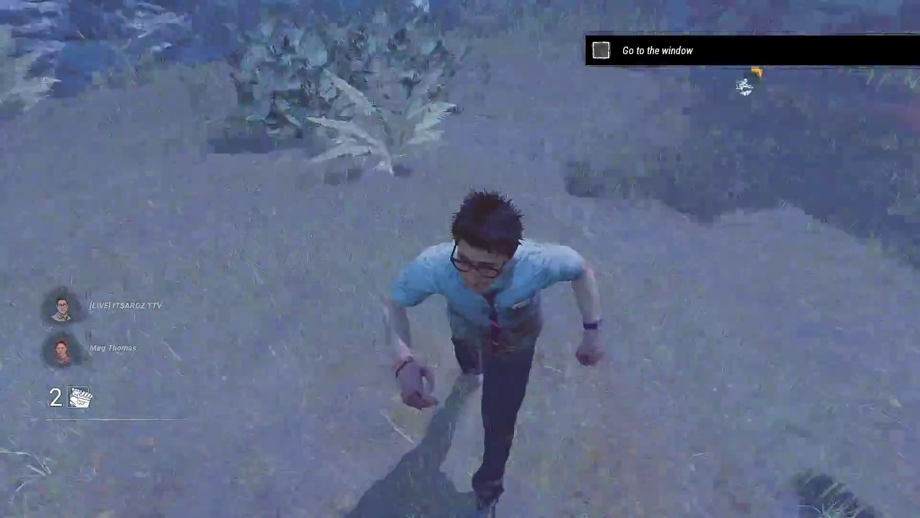
pyautogui.press('w')
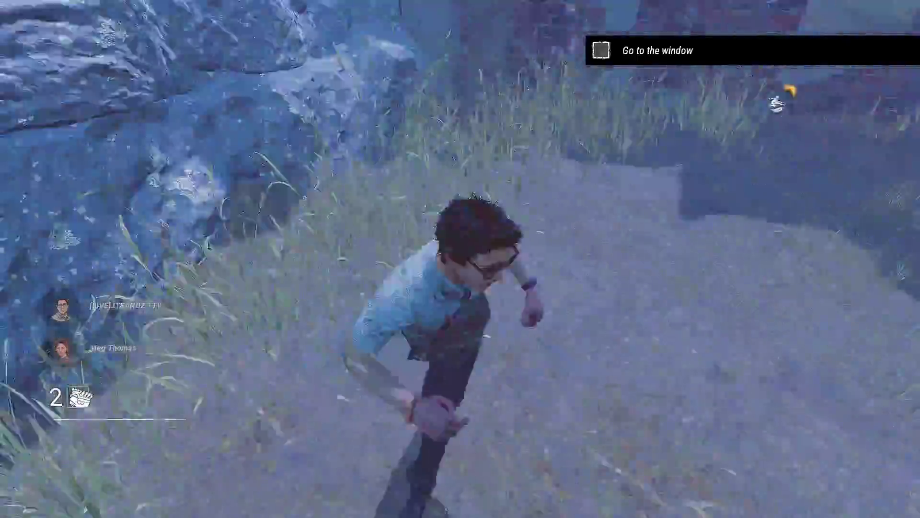